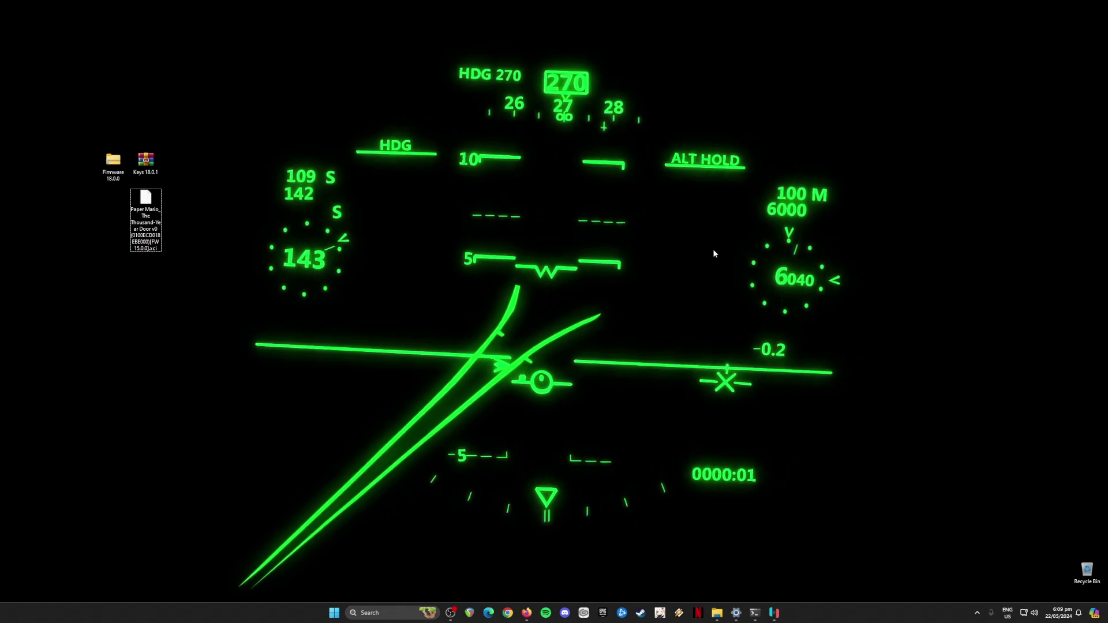
pyautogui.moveTo(227, 121); pyautogui.dragTo(105, 311)
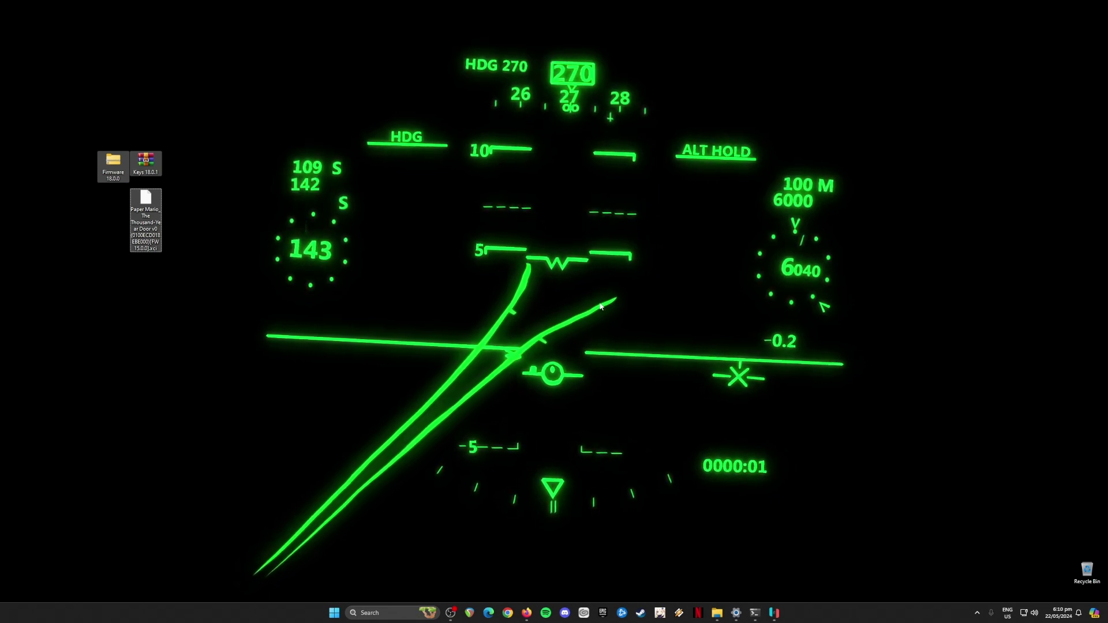
pyautogui.moveTo(79, 132); pyautogui.dragTo(300, 314)
pyautogui.click(774, 613)
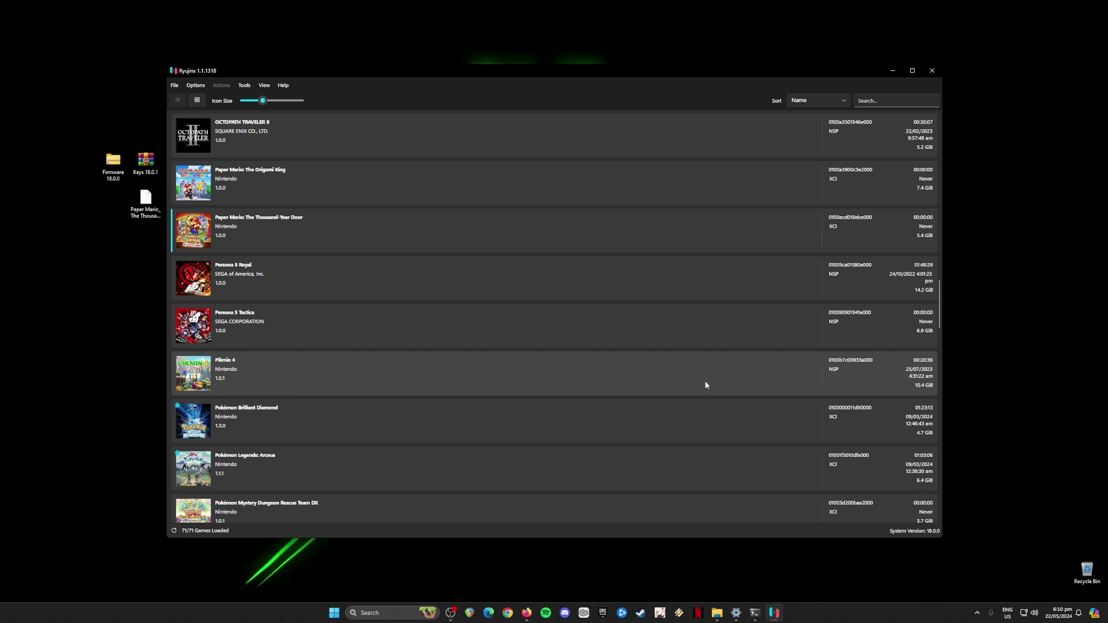
pyautogui.moveTo(90, 140); pyautogui.dragTo(161, 249)
pyautogui.click(228, 76)
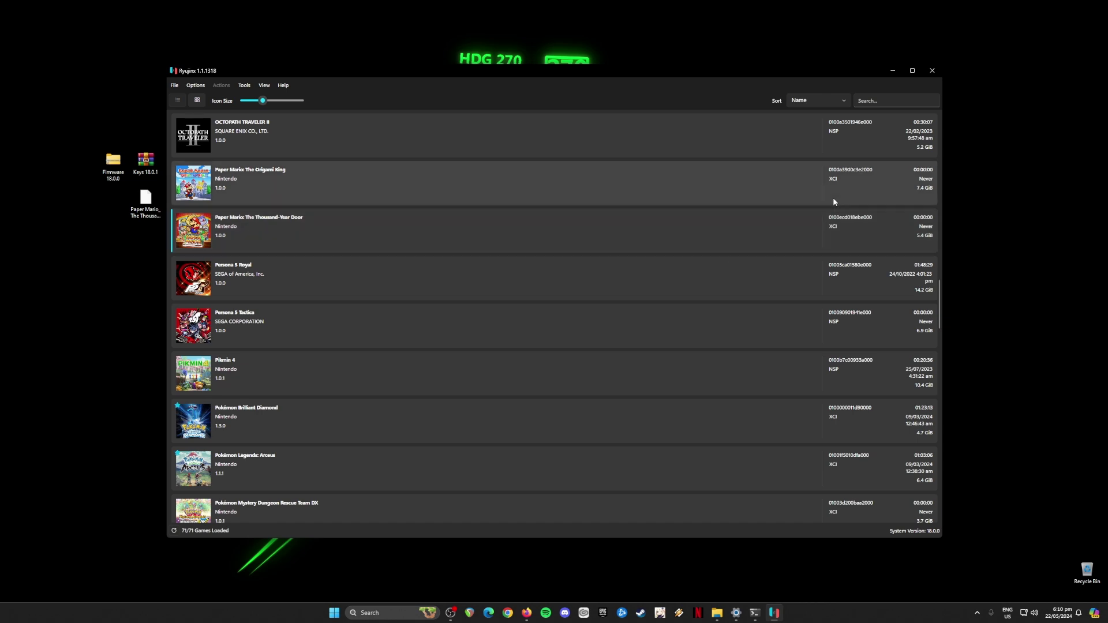
pyautogui.click(892, 72)
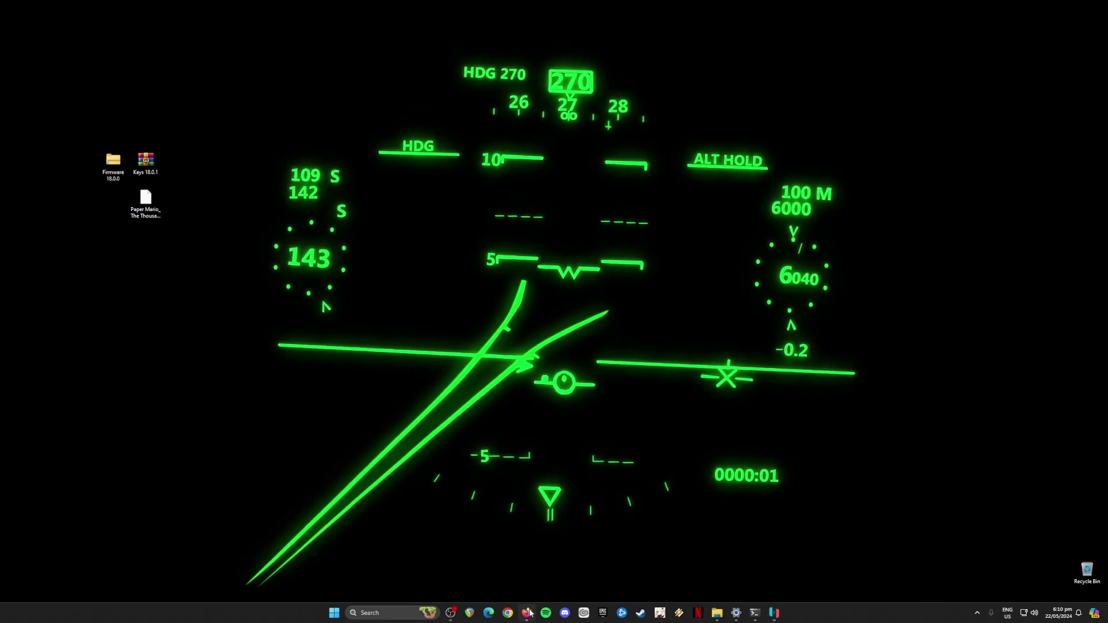
# Switch to Firefox, search Google for the Ryujinx emulator and view the latest Windows download on its official site
pyautogui.click(526, 614)
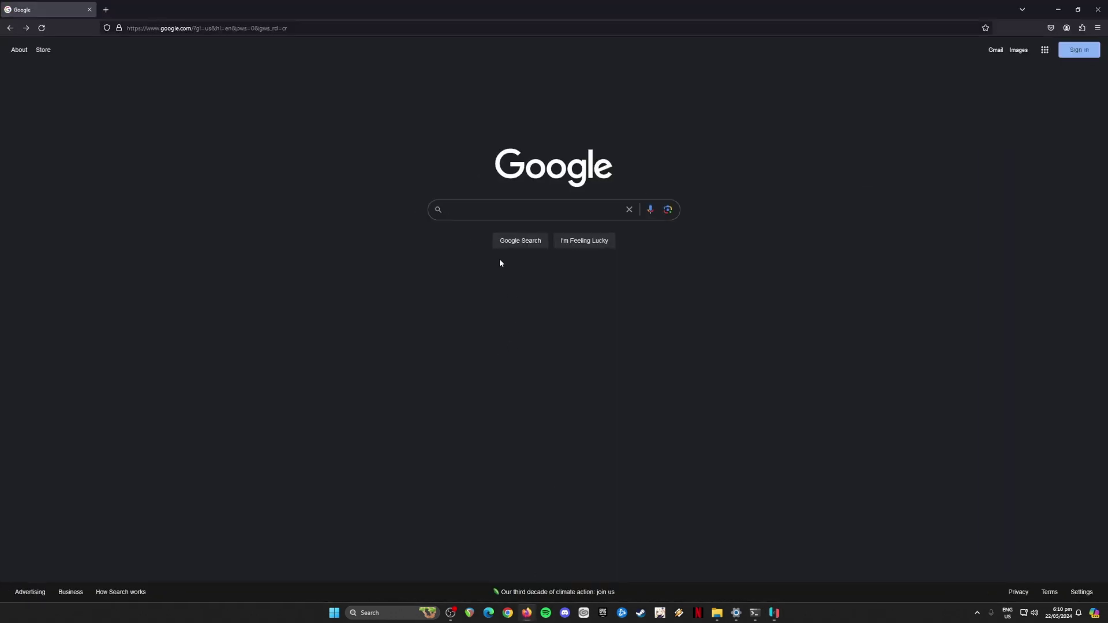
pyautogui.click(474, 215)
pyautogui.write('ryuinx emu')
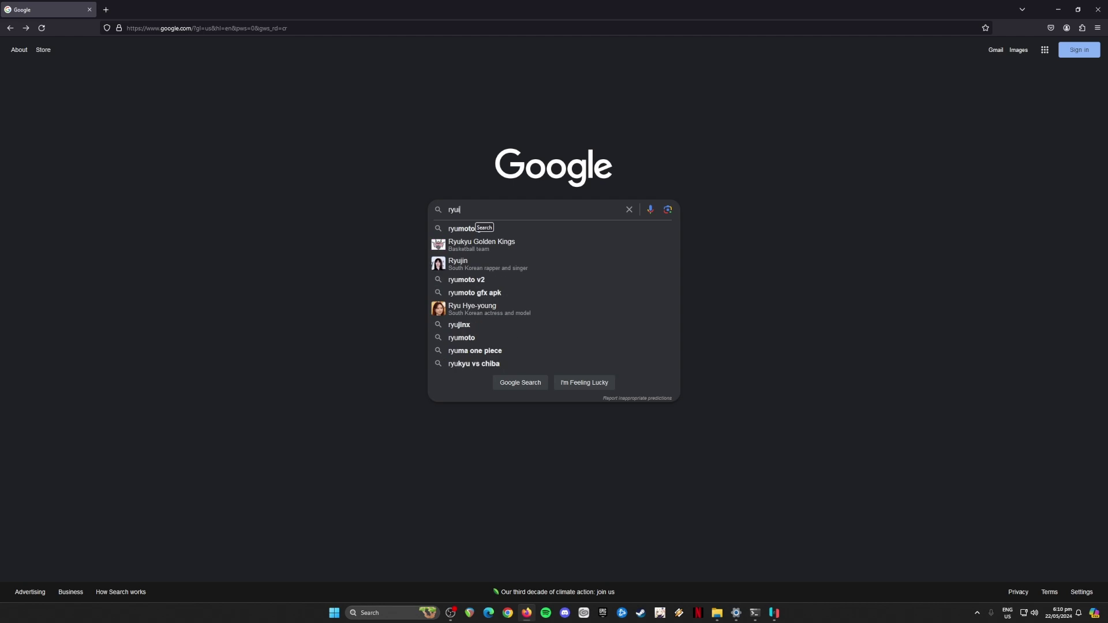
pyautogui.write('lator')
pyautogui.press('Return')
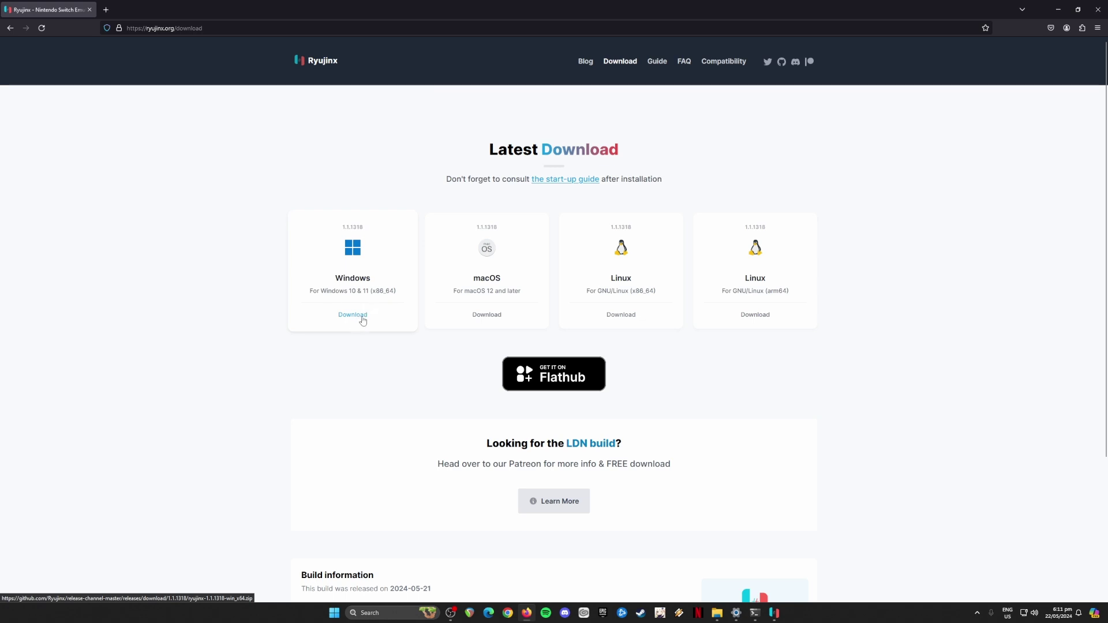
pyautogui.click(1058, 9)
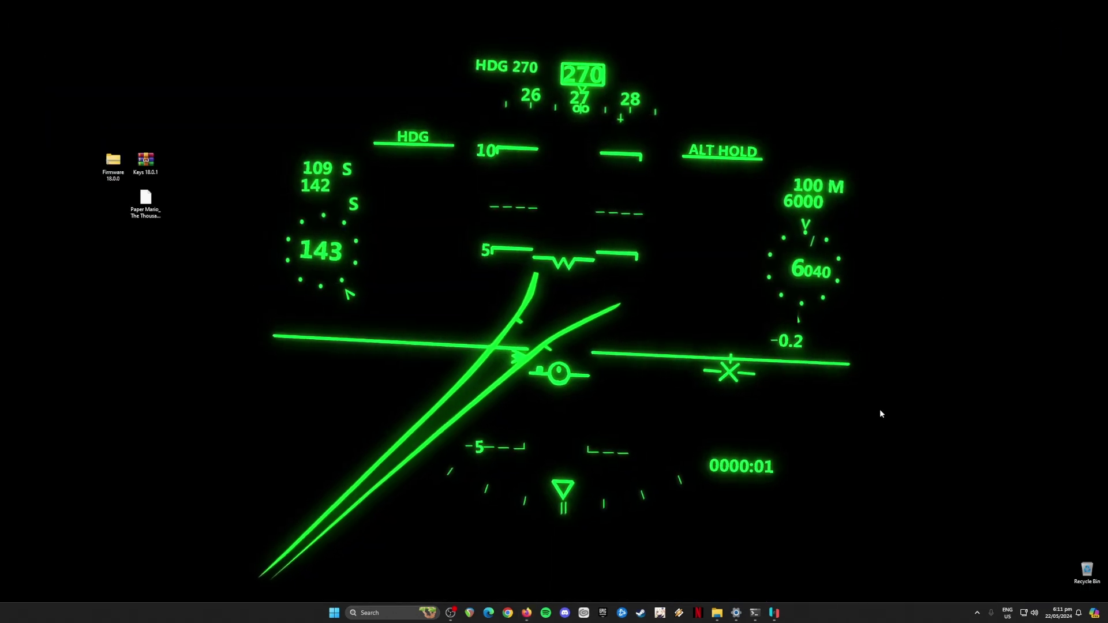
pyautogui.click(775, 613)
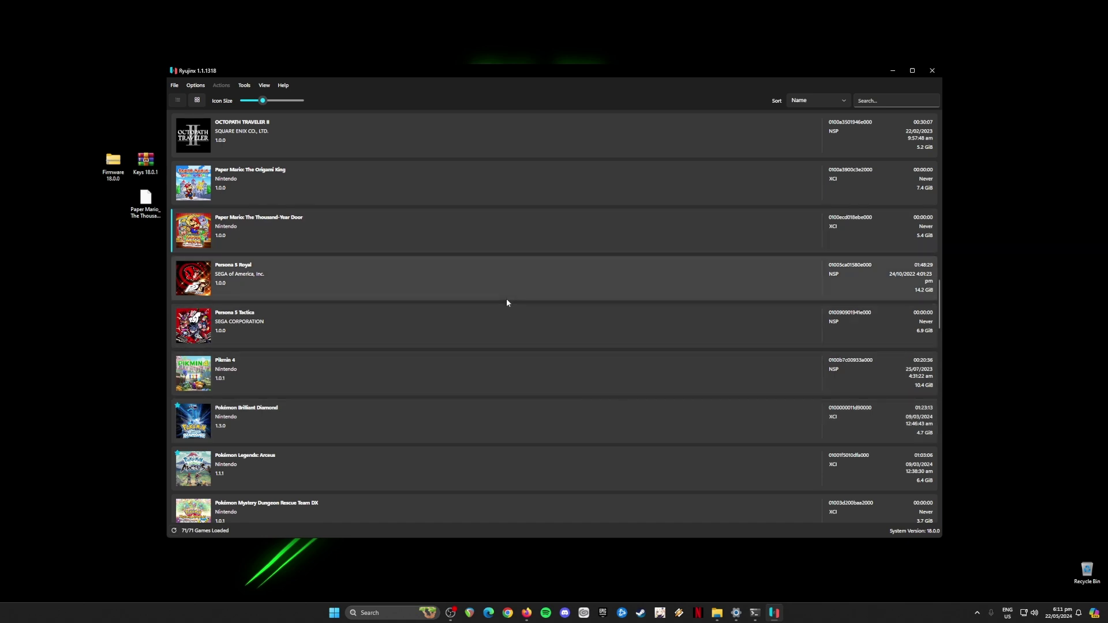
pyautogui.moveTo(75, 141); pyautogui.dragTo(157, 254)
pyautogui.click(243, 73)
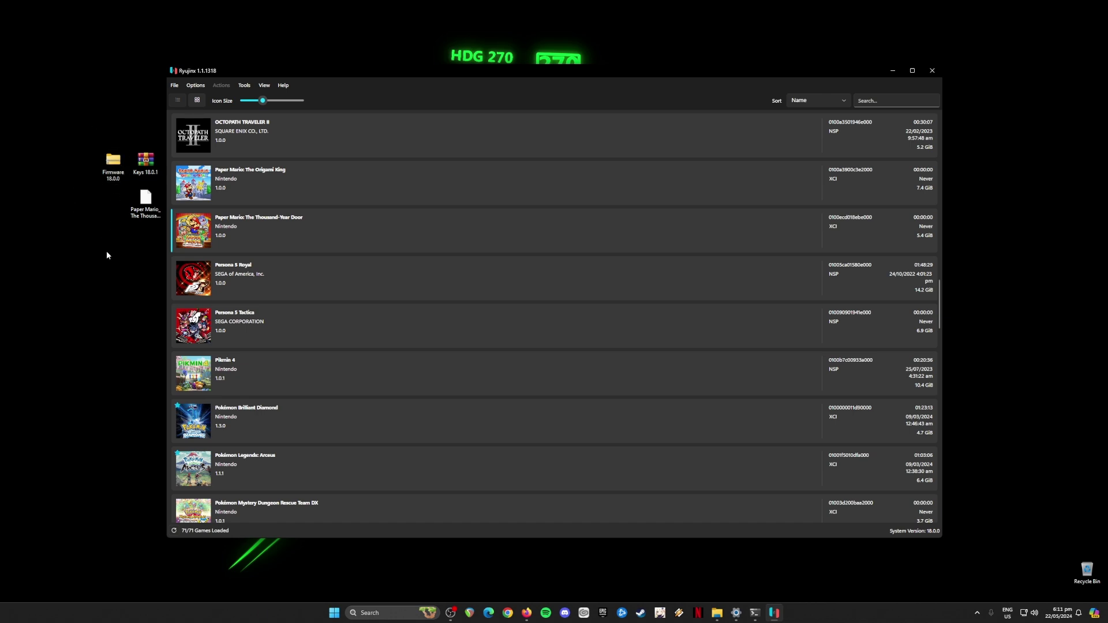
pyautogui.moveTo(82, 134); pyautogui.dragTo(126, 194)
pyautogui.moveTo(127, 138); pyautogui.dragTo(156, 180)
pyautogui.moveTo(77, 131); pyautogui.dragTo(126, 184)
pyautogui.moveTo(126, 135); pyautogui.dragTo(156, 174)
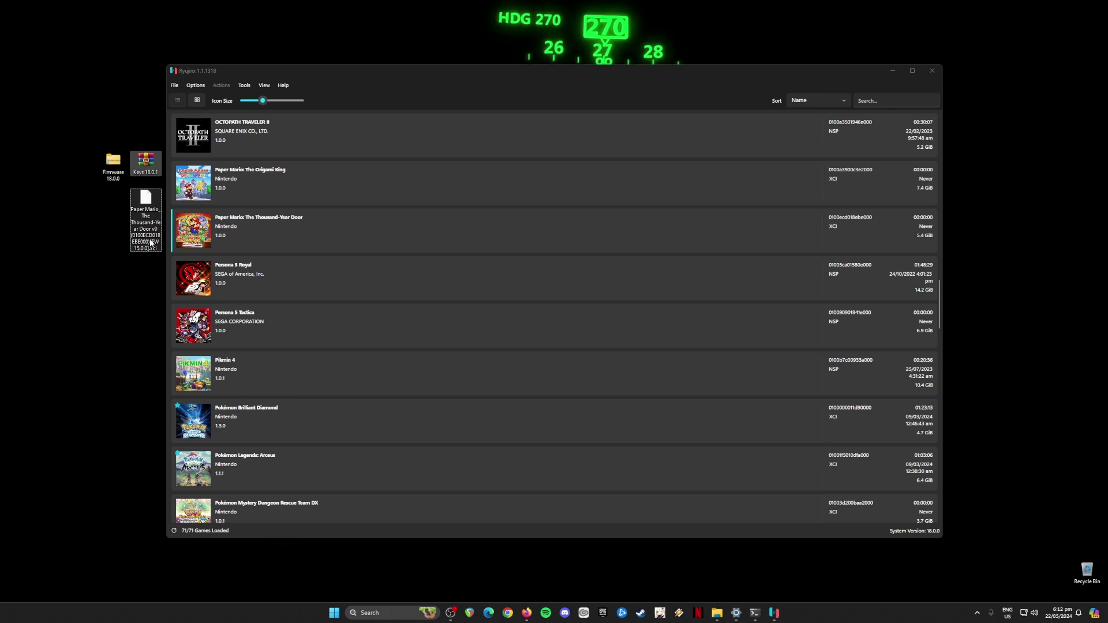
pyautogui.click(145, 222)
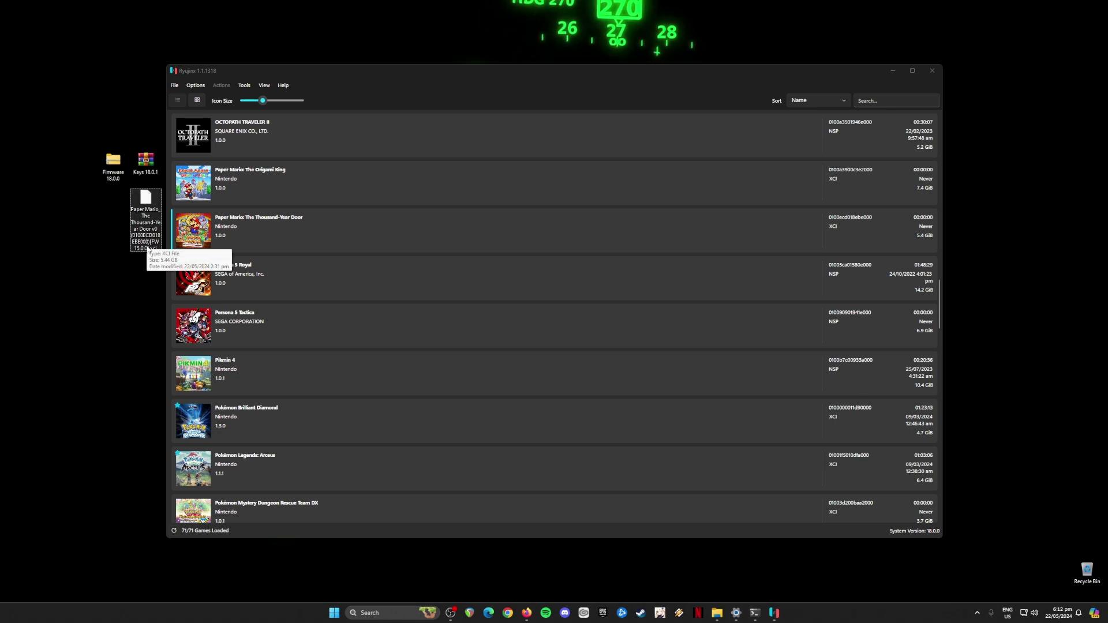
pyautogui.click(265, 74)
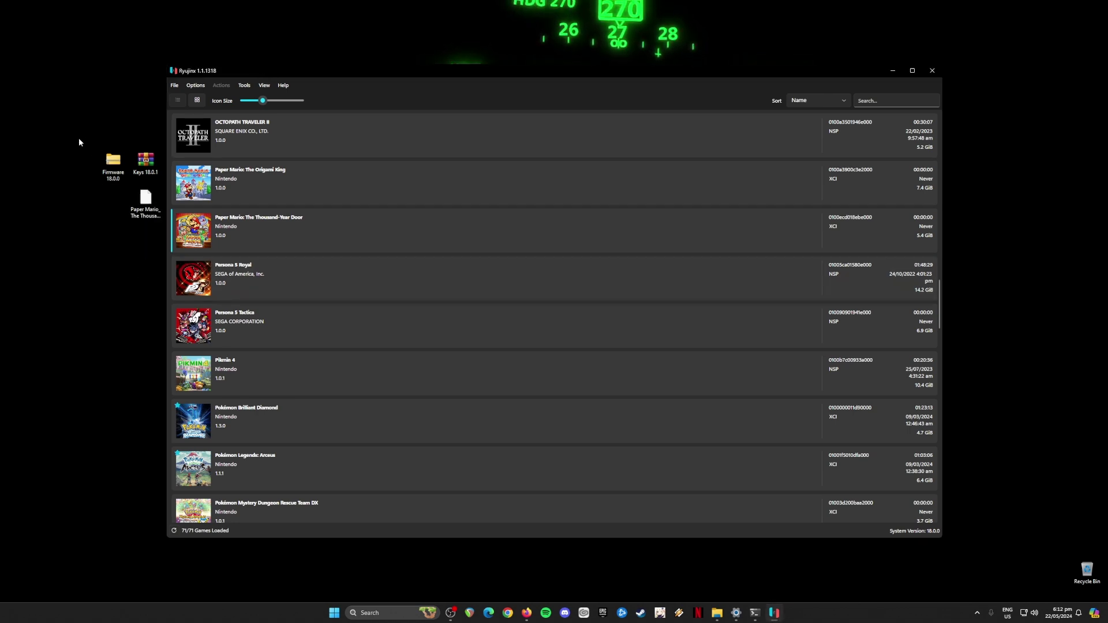
pyautogui.moveTo(79, 139); pyautogui.dragTo(159, 297)
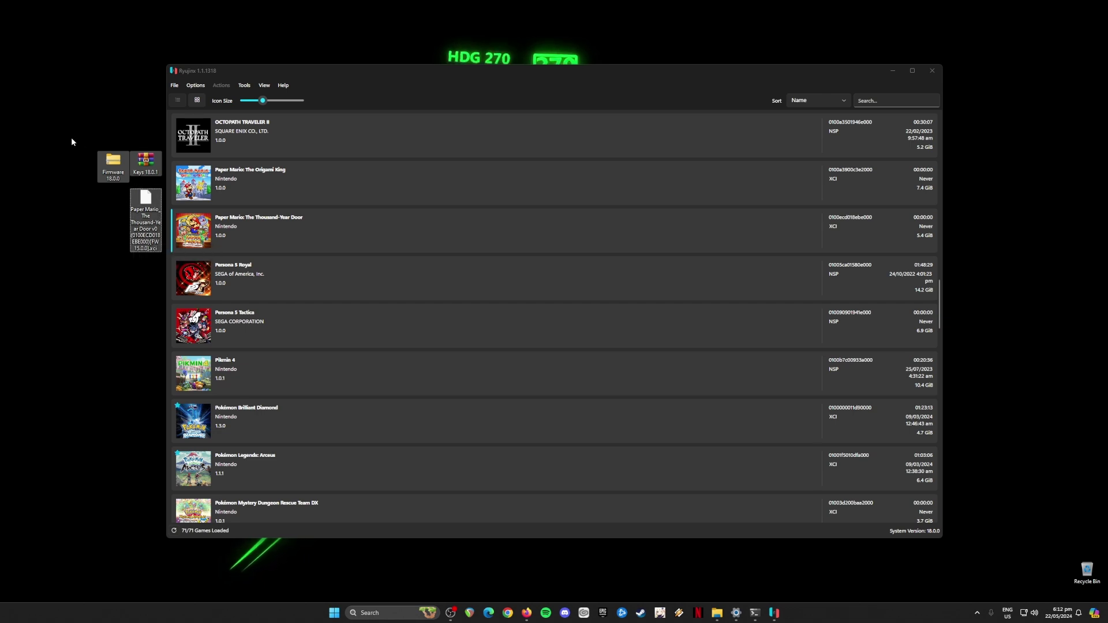
pyautogui.moveTo(61, 126); pyautogui.dragTo(127, 189)
pyautogui.click(146, 165)
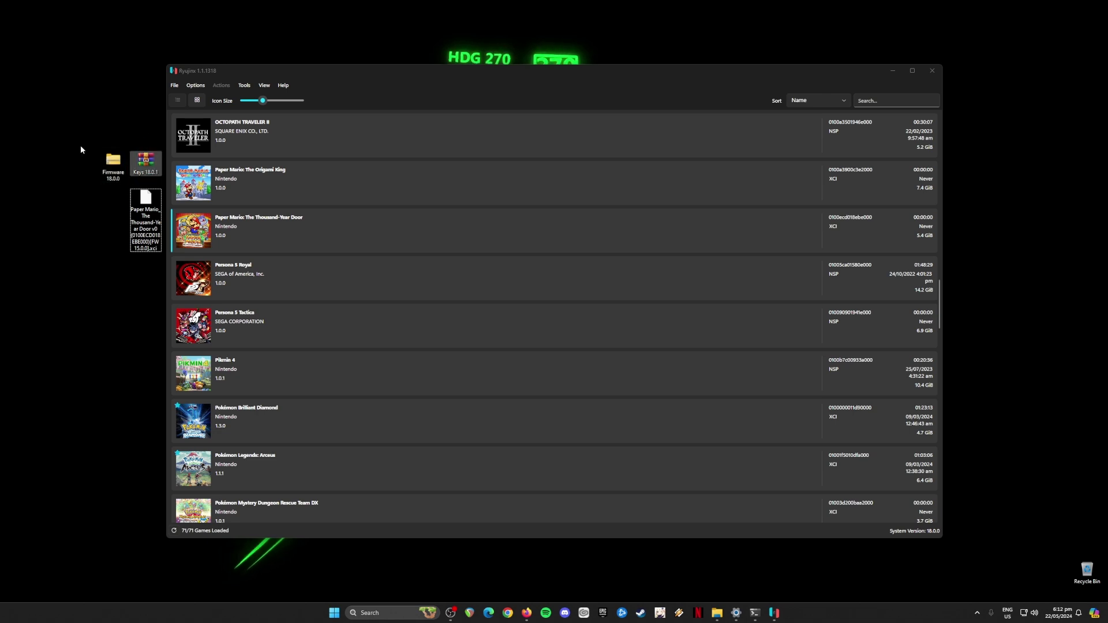
pyautogui.moveTo(81, 144); pyautogui.dragTo(159, 175)
pyautogui.moveTo(140, 333); pyautogui.dragTo(146, 237)
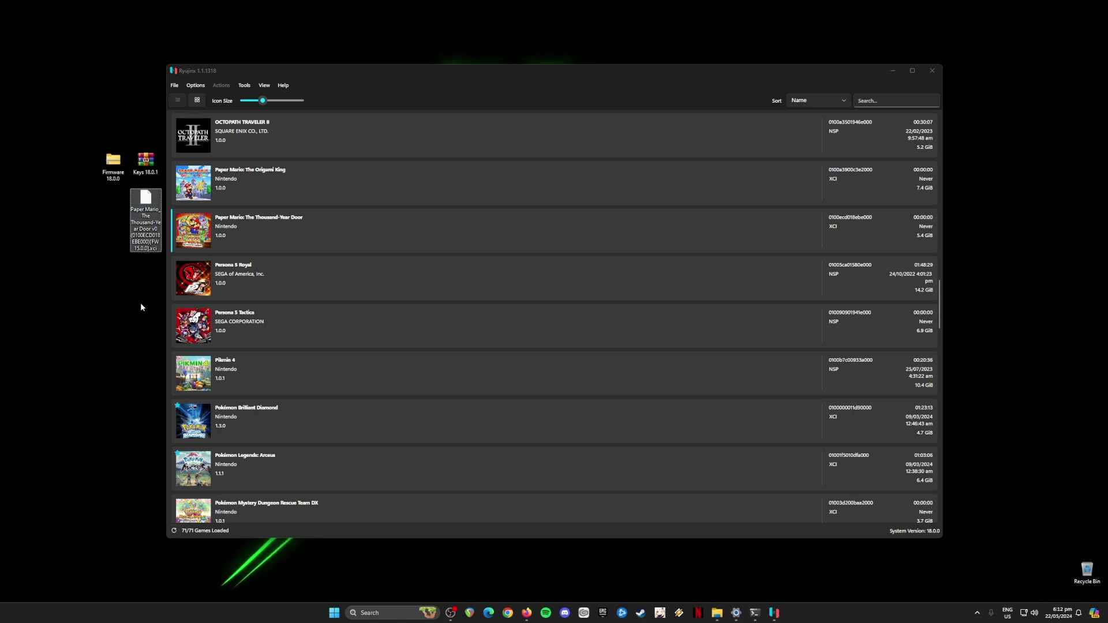
pyautogui.moveTo(71, 132); pyautogui.dragTo(161, 292)
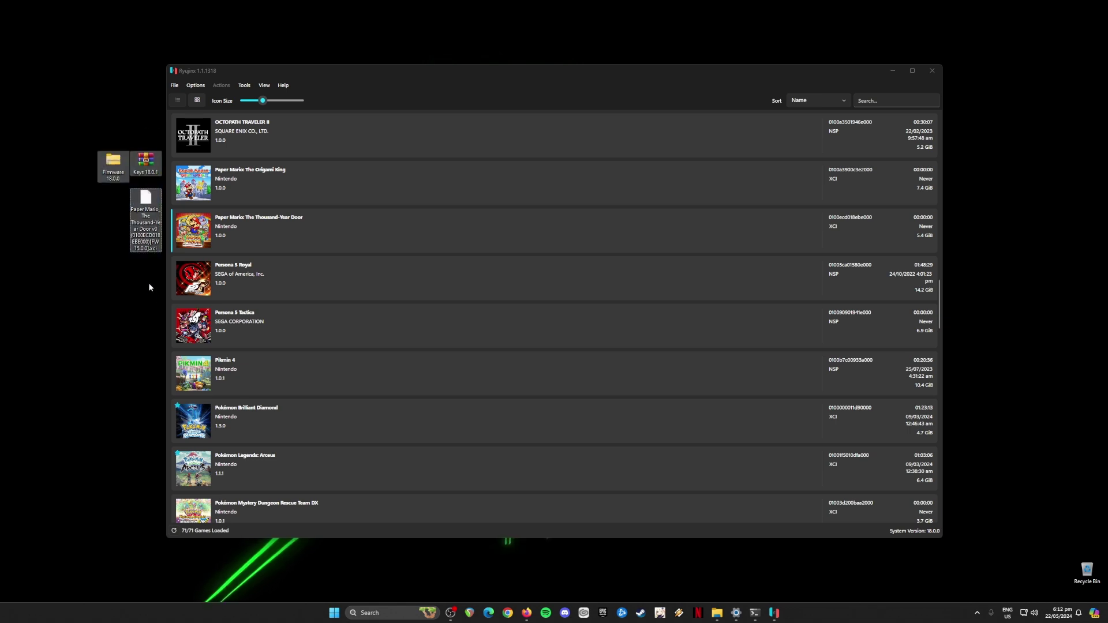
pyautogui.click(893, 70)
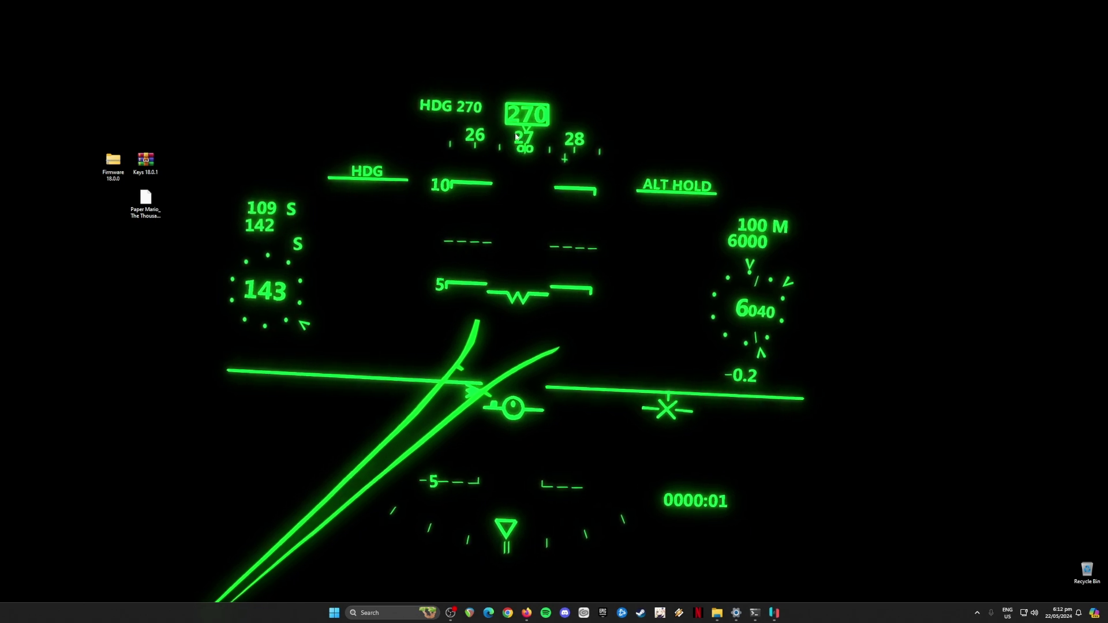
pyautogui.moveTo(232, 37); pyautogui.dragTo(913, 579)
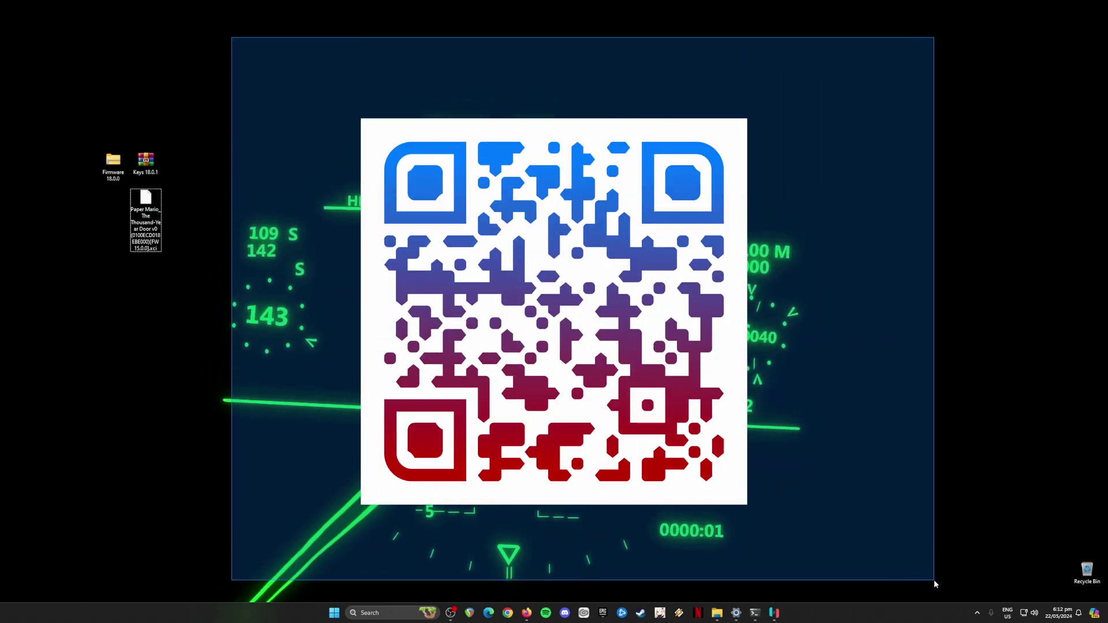
pyautogui.moveTo(934, 579); pyautogui.dragTo(945, 576)
pyautogui.moveTo(214, 123); pyautogui.dragTo(77, 315)
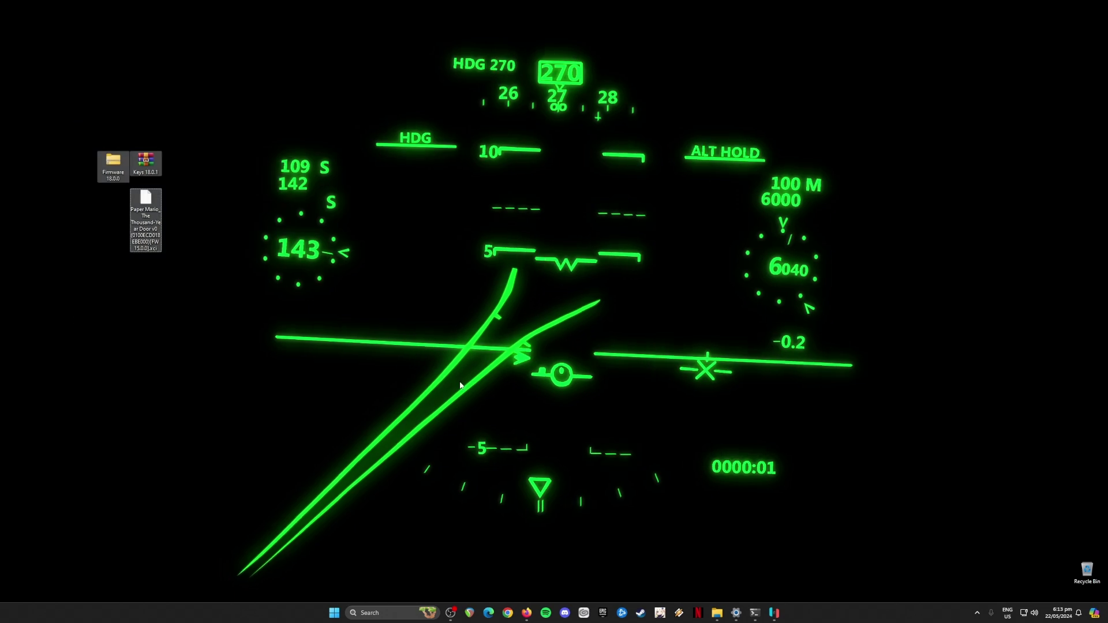
# Switch to Ryujinx and open the system folder inside its data folder
pyautogui.click(777, 615)
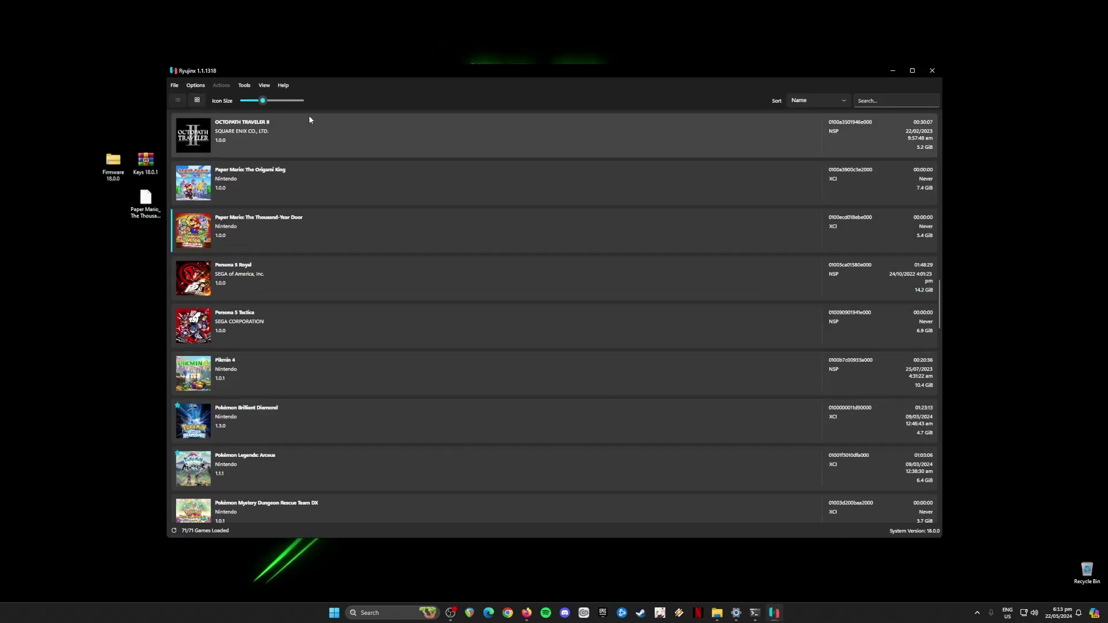
pyautogui.moveTo(125, 144); pyautogui.dragTo(151, 175)
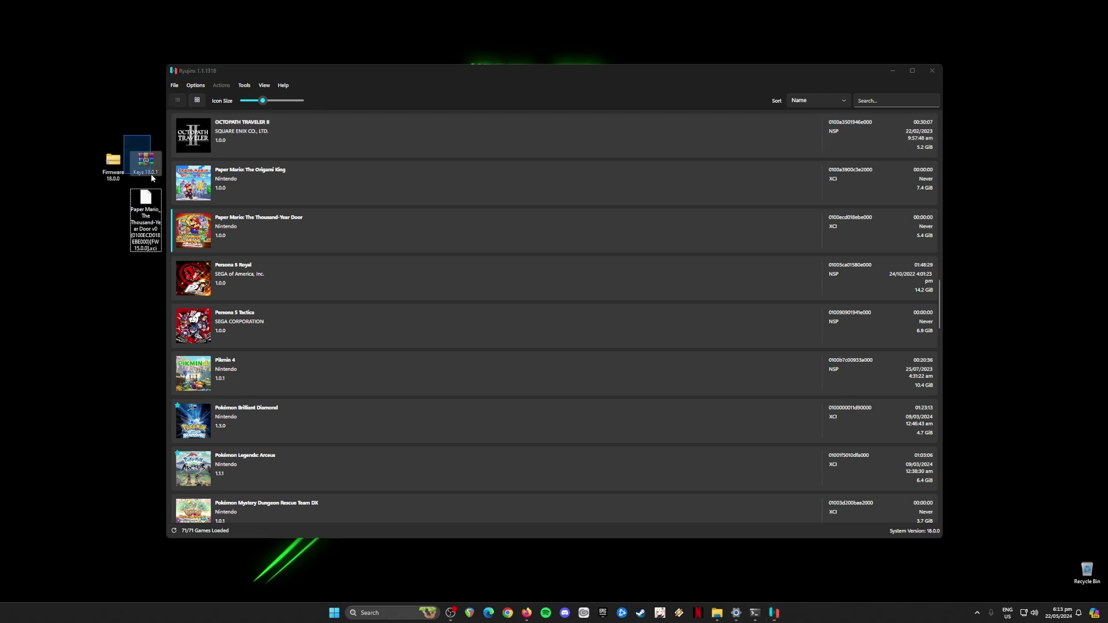
pyautogui.click(185, 76)
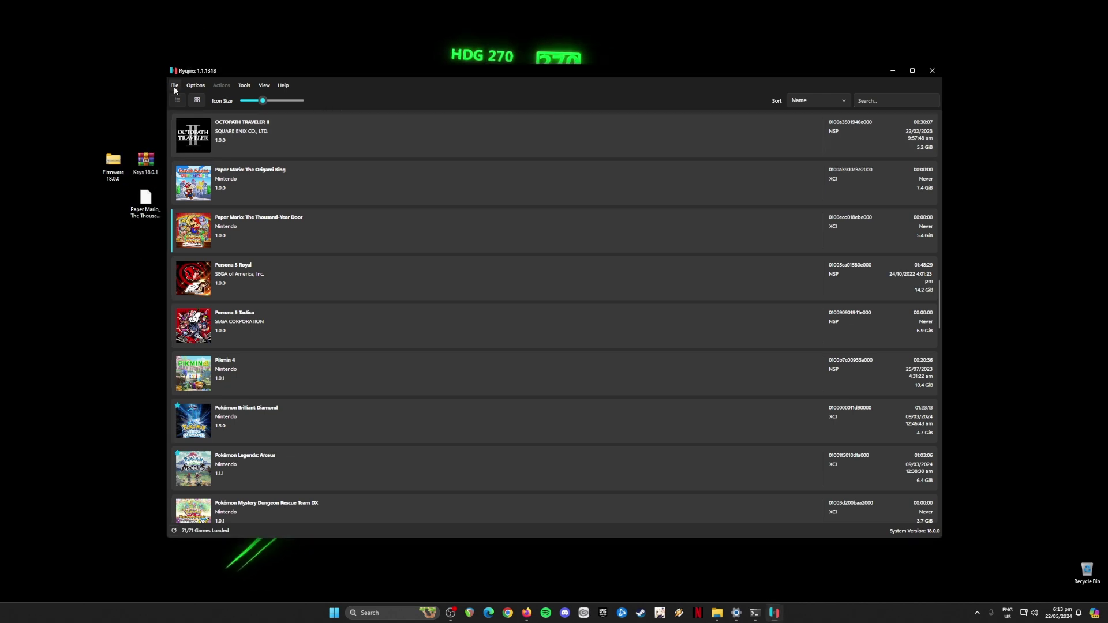
pyautogui.click(174, 86)
pyautogui.click(222, 133)
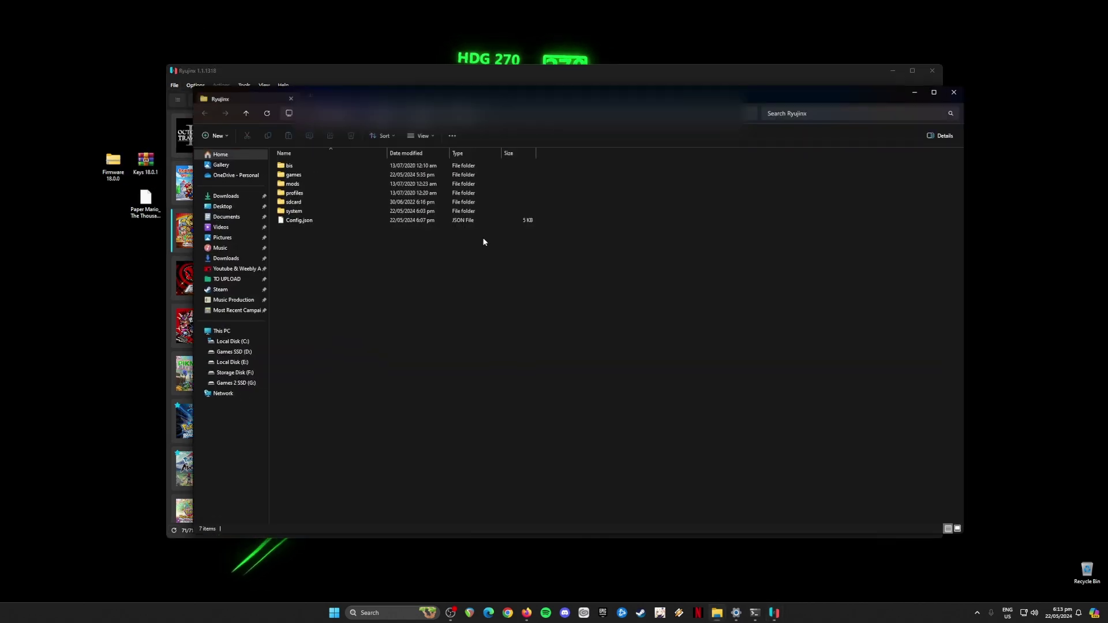
pyautogui.doubleClick(324, 211)
# Extract prod.keys and title.keys from the Keys 18.0.1 archive into the system folder, replacing the existing files, and close both windows
pyautogui.click(145, 163)
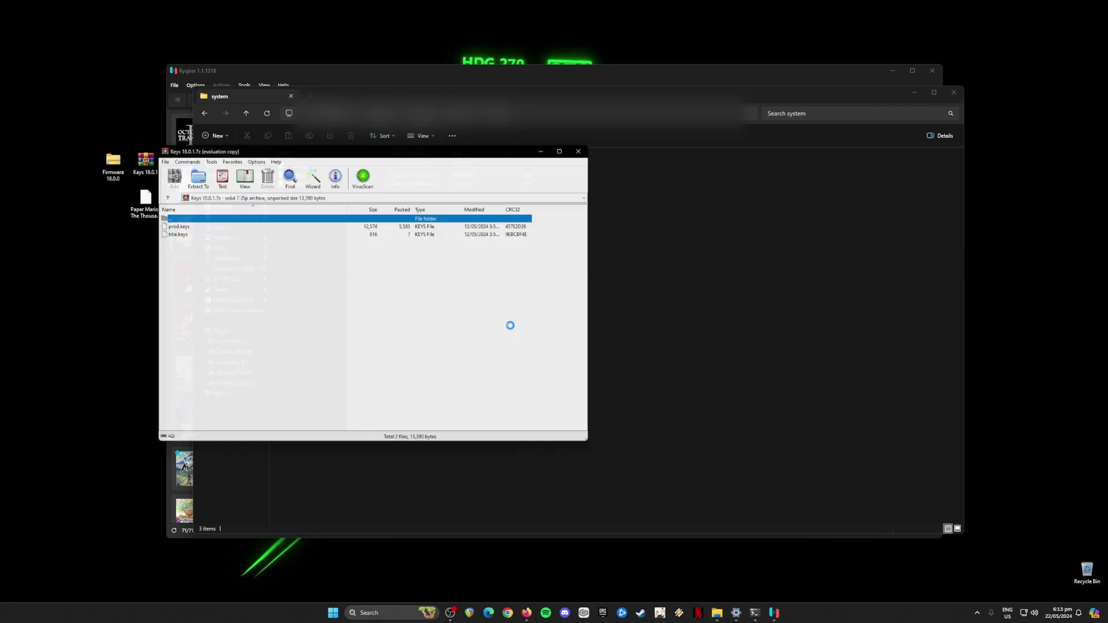
pyautogui.click(715, 166)
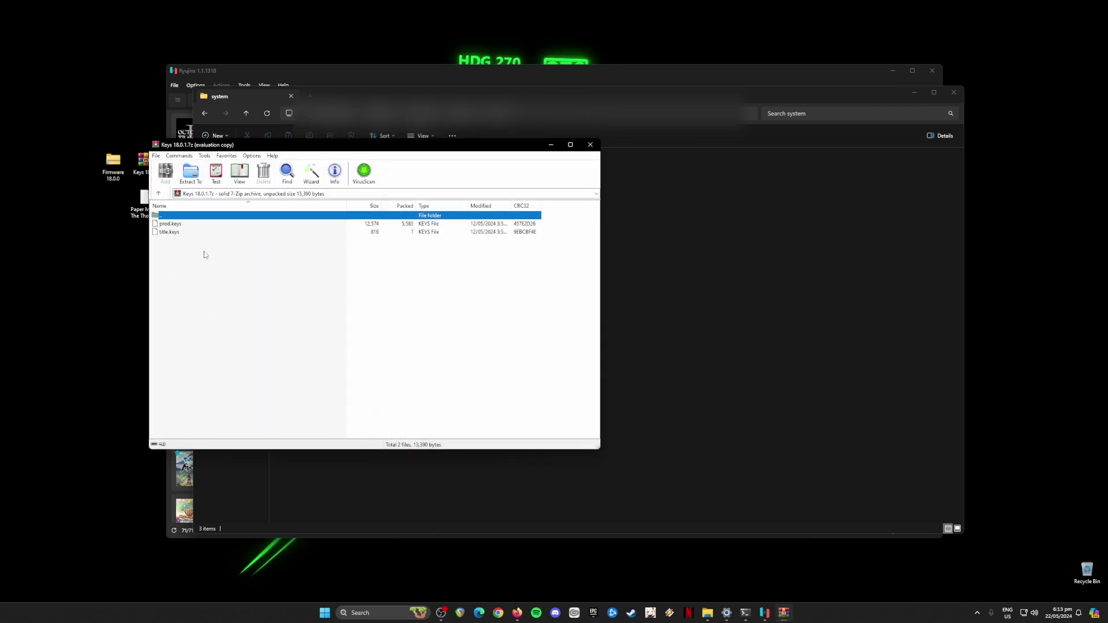
pyautogui.moveTo(203, 251); pyautogui.dragTo(665, 291)
pyautogui.click(547, 242)
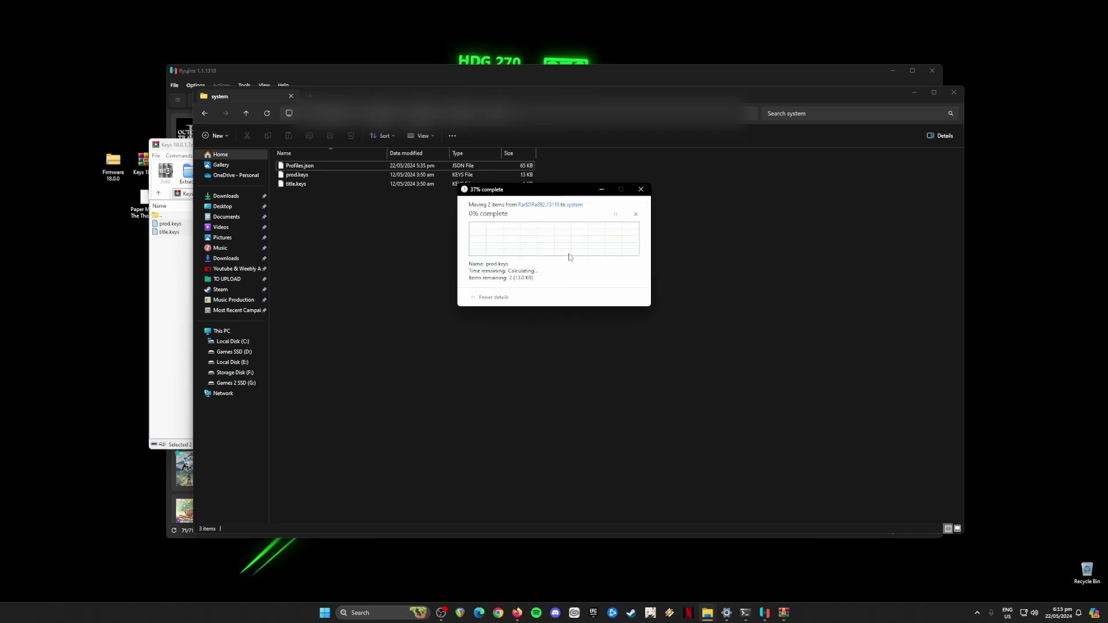
pyautogui.click(954, 94)
pyautogui.click(590, 141)
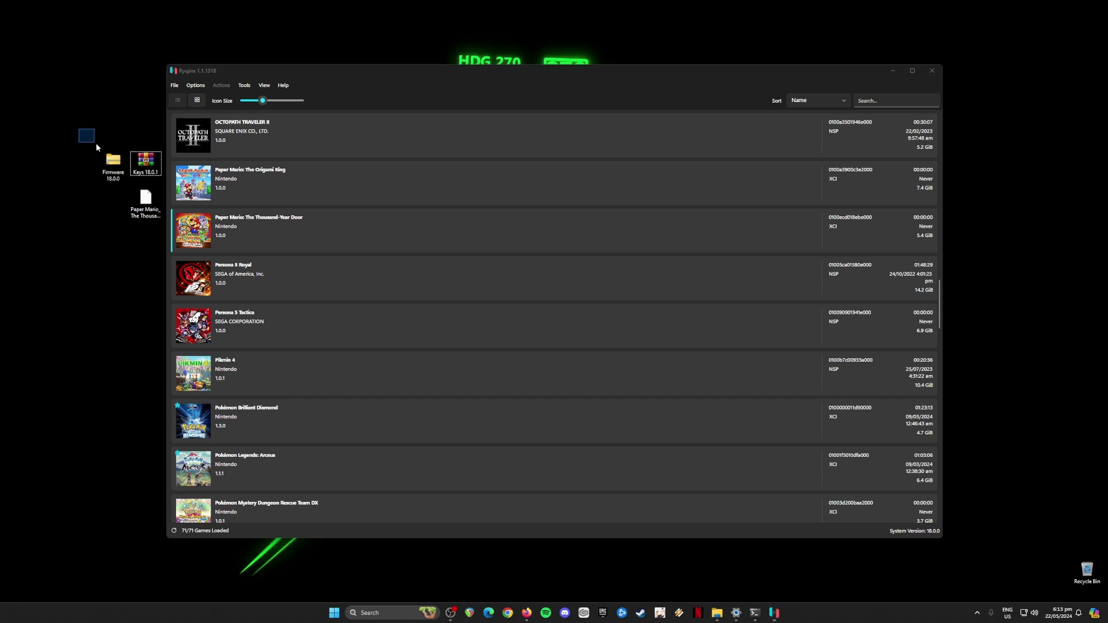
# Install the system firmware from the Firmware 18.0.0 zip file in Latest Keys & Firmware
pyautogui.click(244, 85)
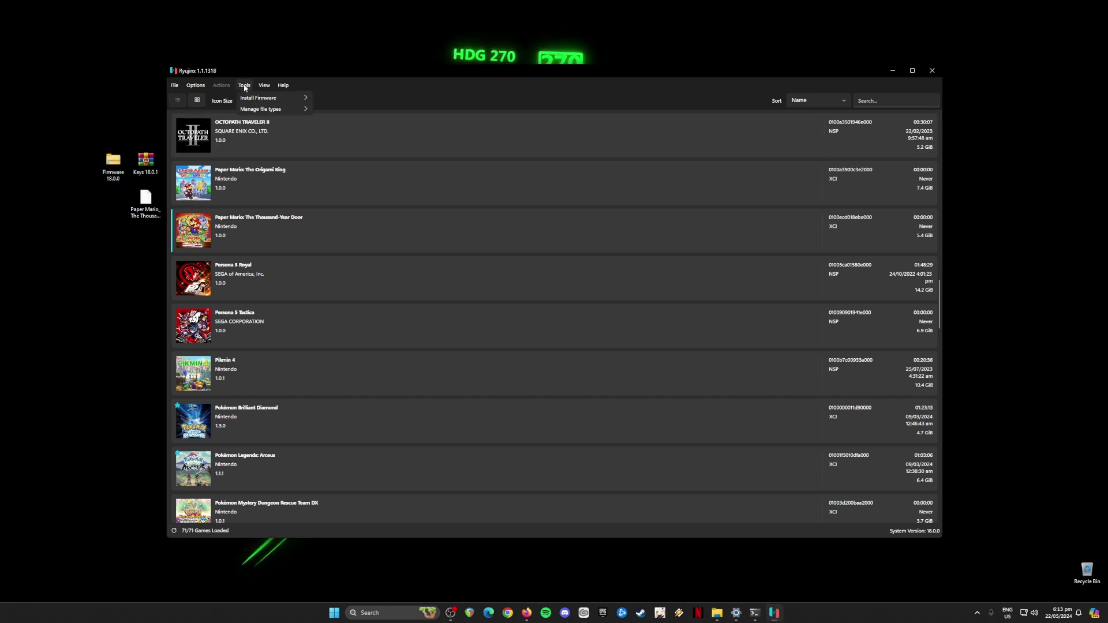
pyautogui.moveTo(297, 97)
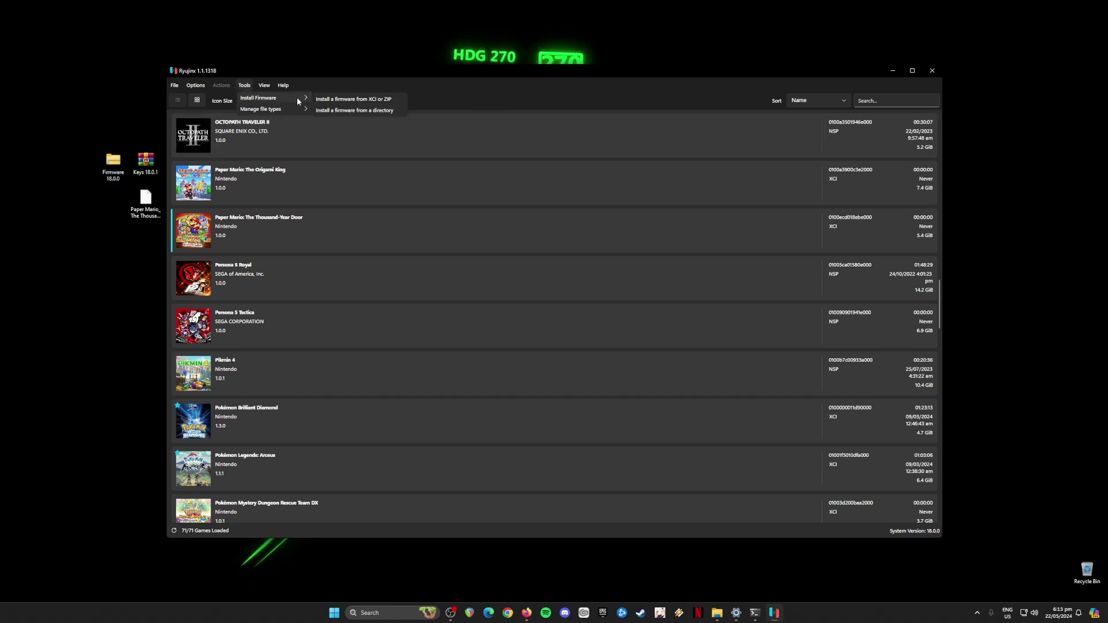
pyautogui.click(358, 103)
pyautogui.click(291, 148)
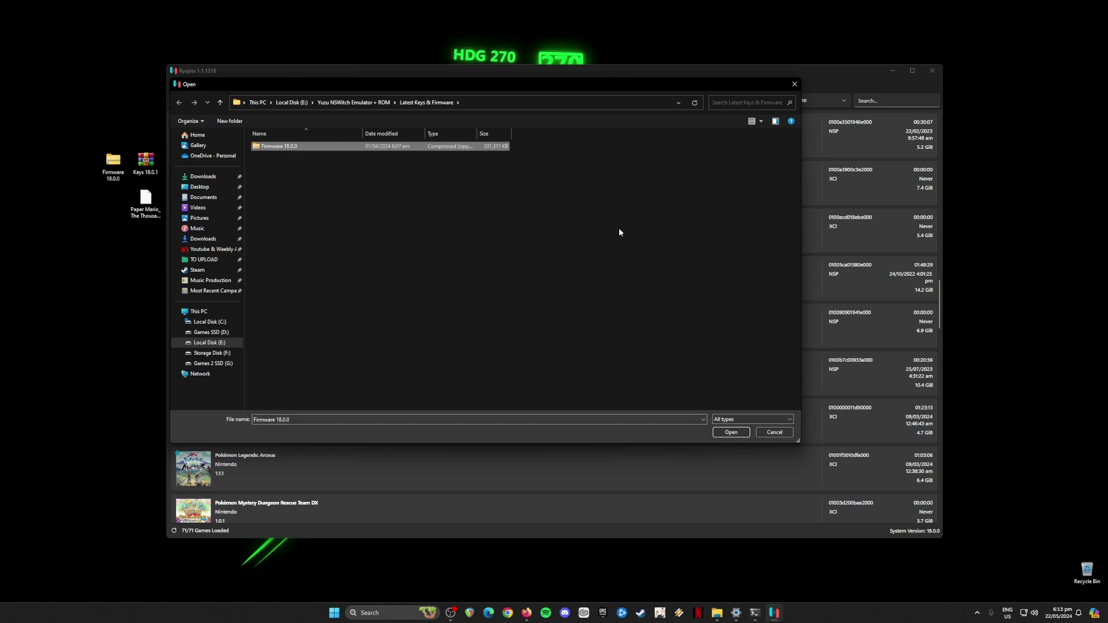
pyautogui.click(732, 434)
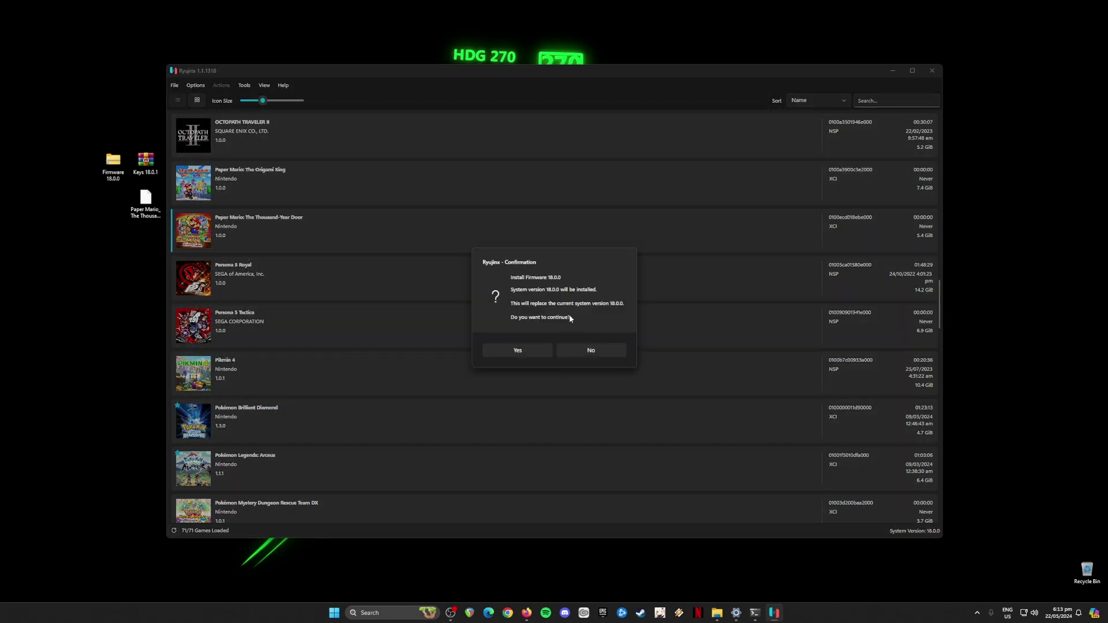
pyautogui.click(524, 348)
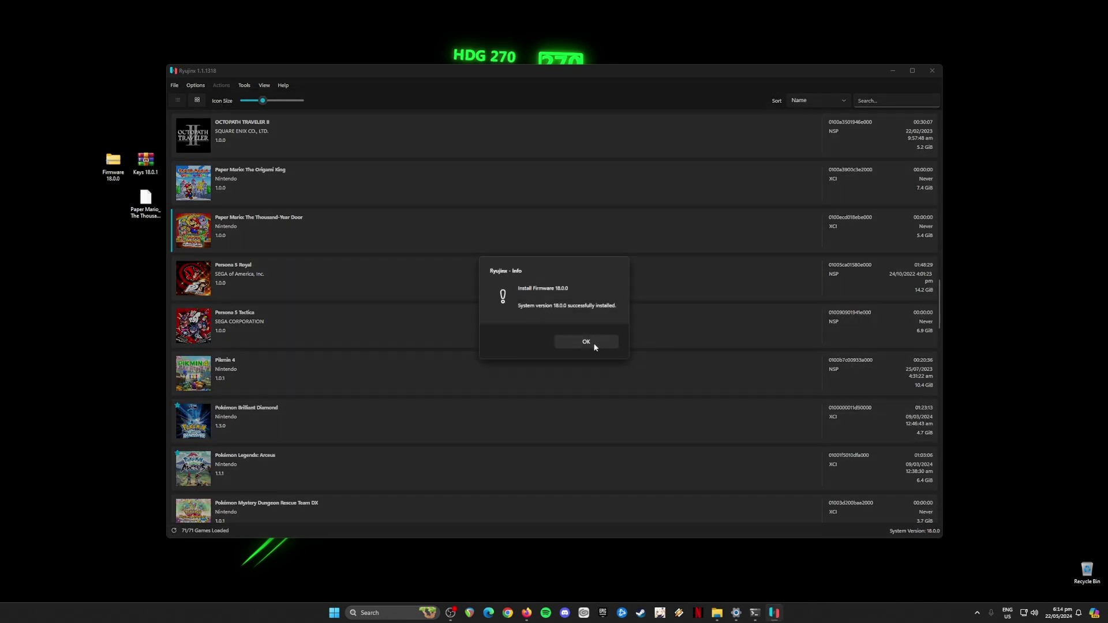
pyautogui.click(594, 346)
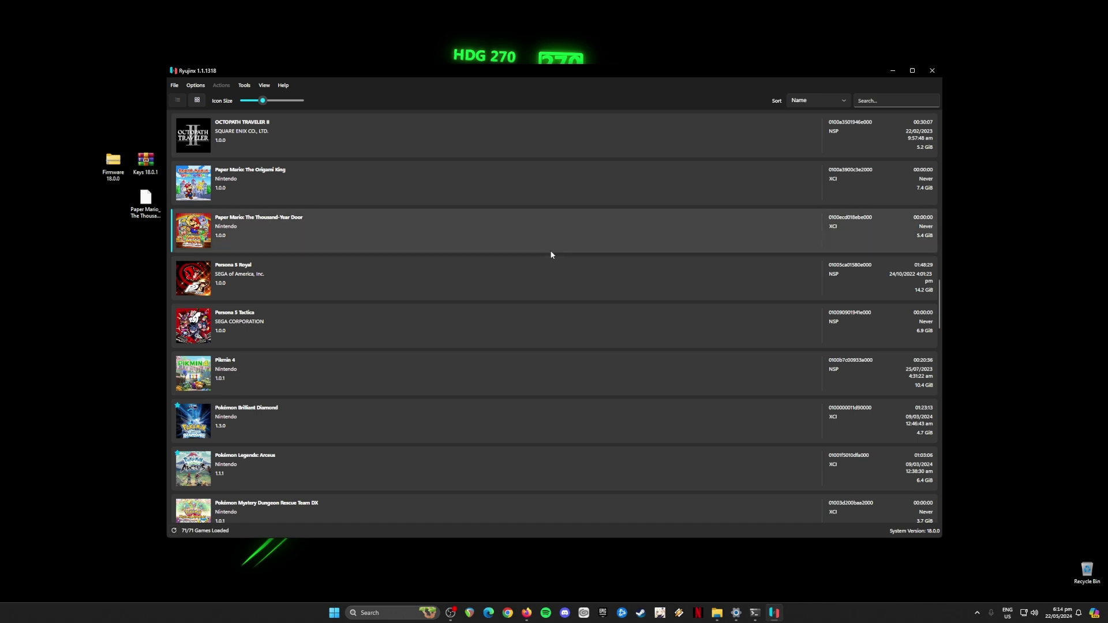
# Open the emulator settings and select Nintendo Switch Pro Controller (0) as Player 1's input device
pyautogui.click(194, 87)
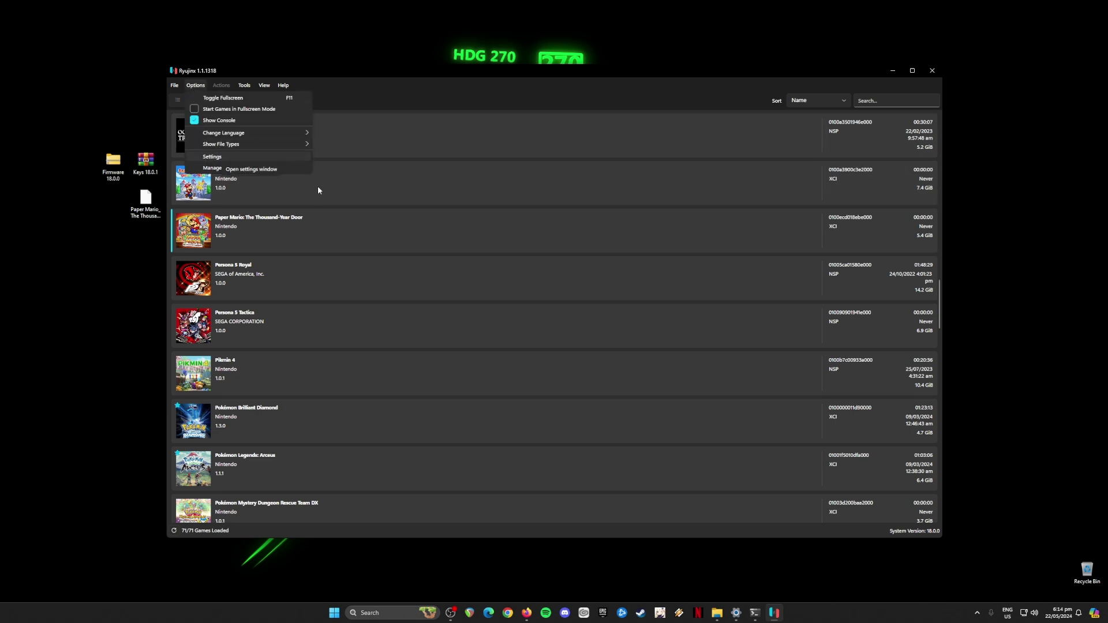
pyautogui.press('Return')
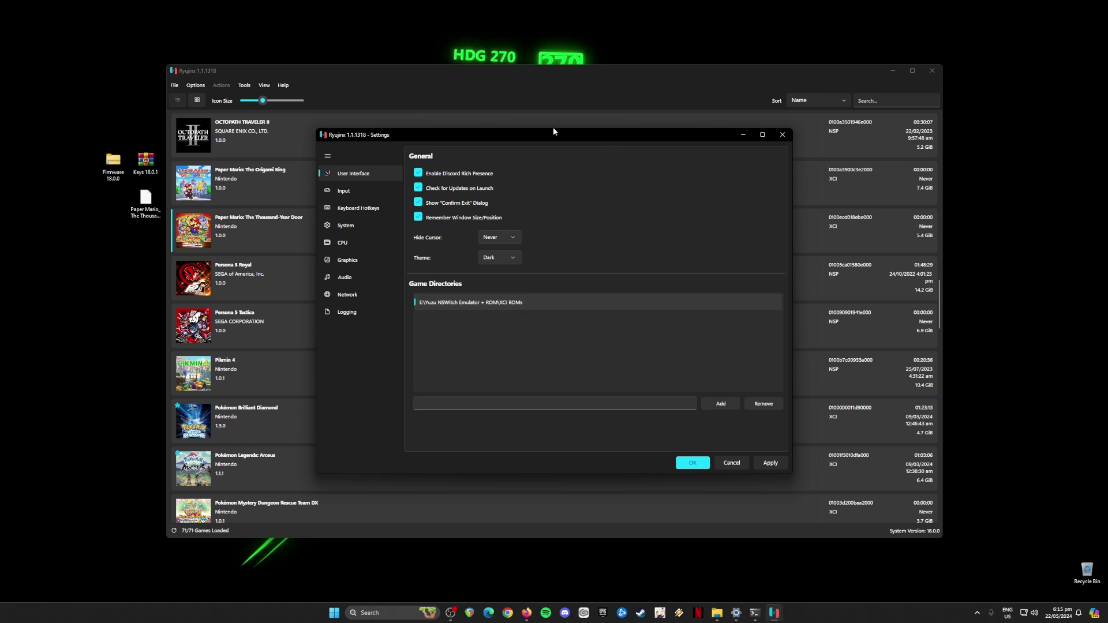
pyautogui.click(356, 194)
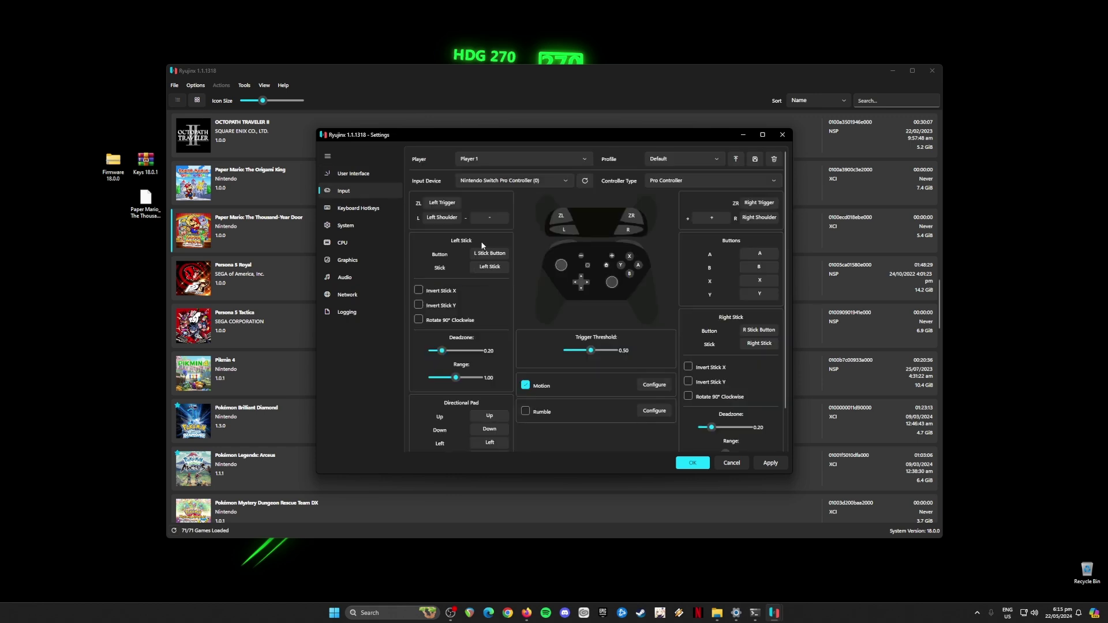
pyautogui.click(551, 182)
pyautogui.click(542, 226)
pyautogui.scroll(-1, 564, 237)
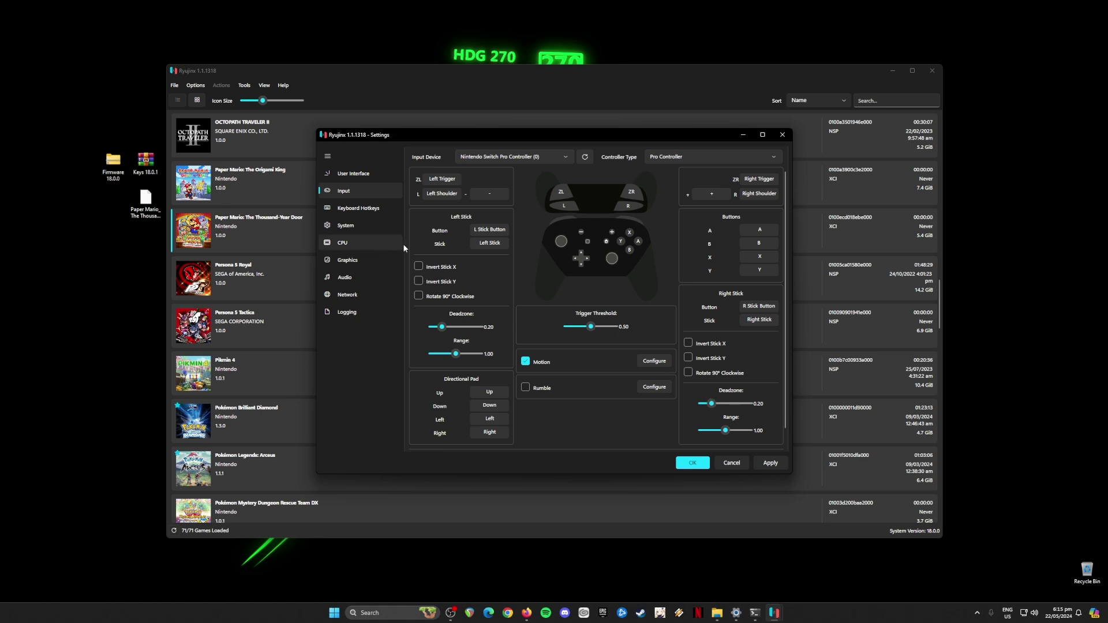
# Review the keyboard hotkeys, the system options and the CPU settings
pyautogui.click(369, 210)
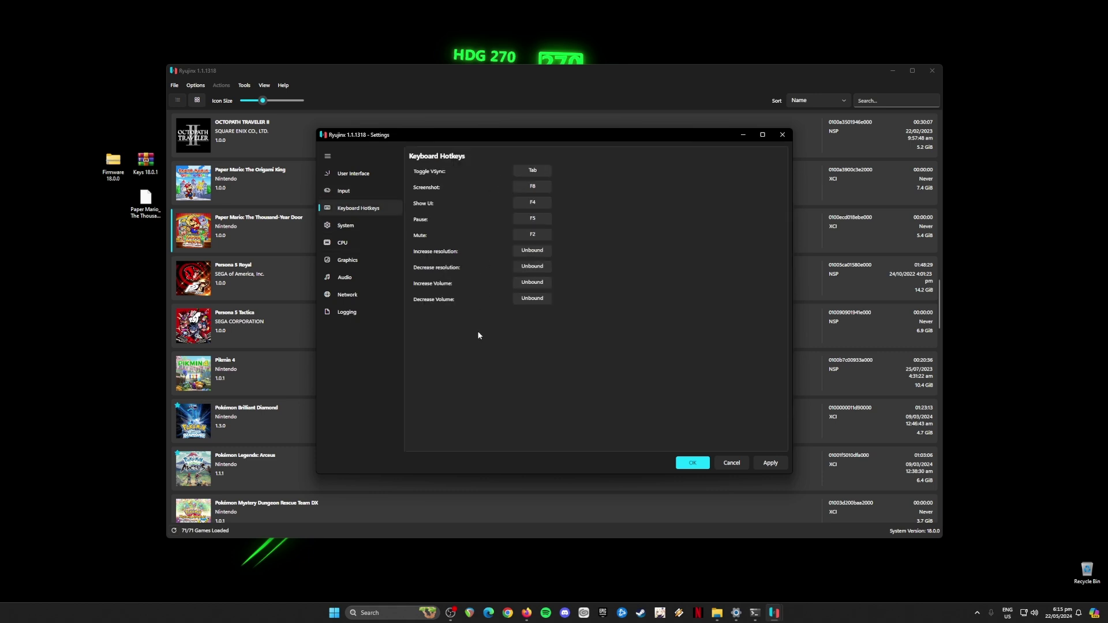
pyautogui.click(345, 226)
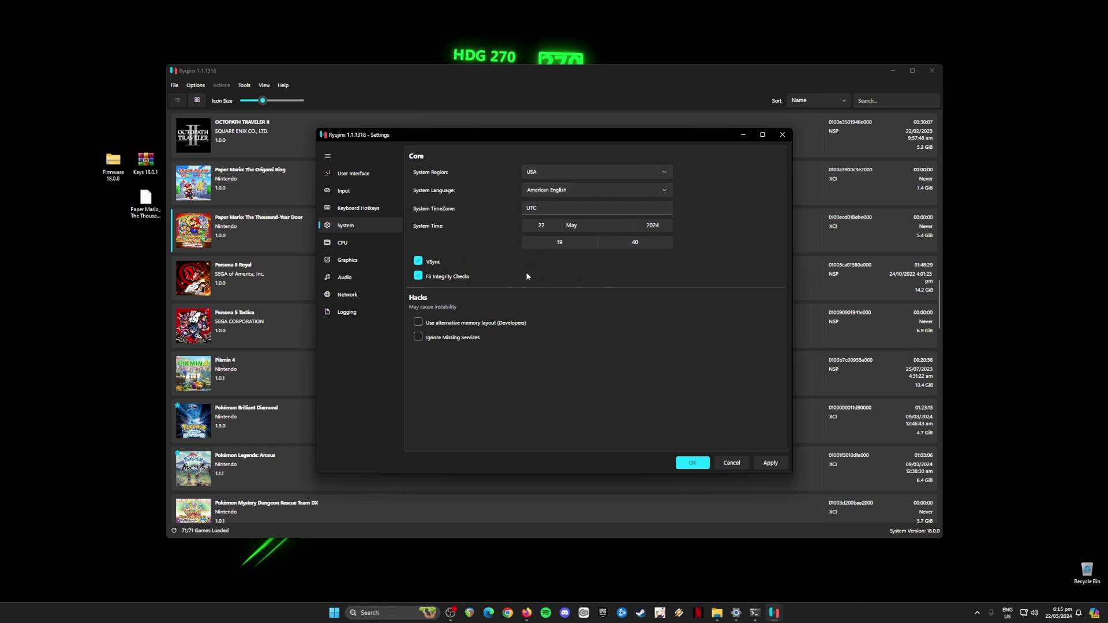
pyautogui.click(348, 243)
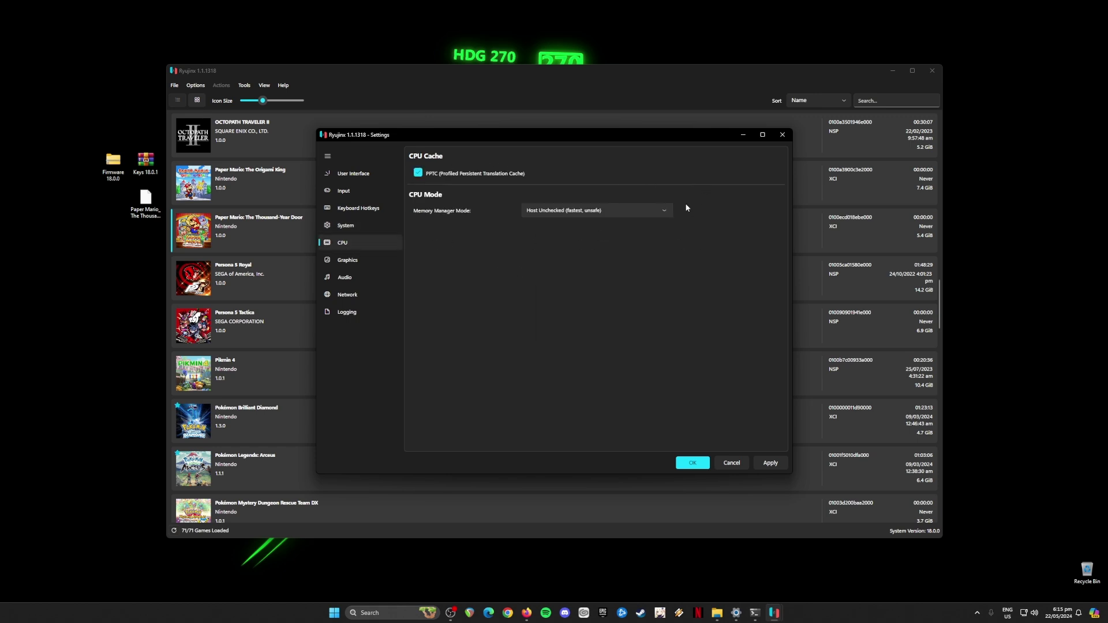
# Review the graphics settings, including the graphics backend, preferred GPU and available resolution scale options
pyautogui.click(349, 260)
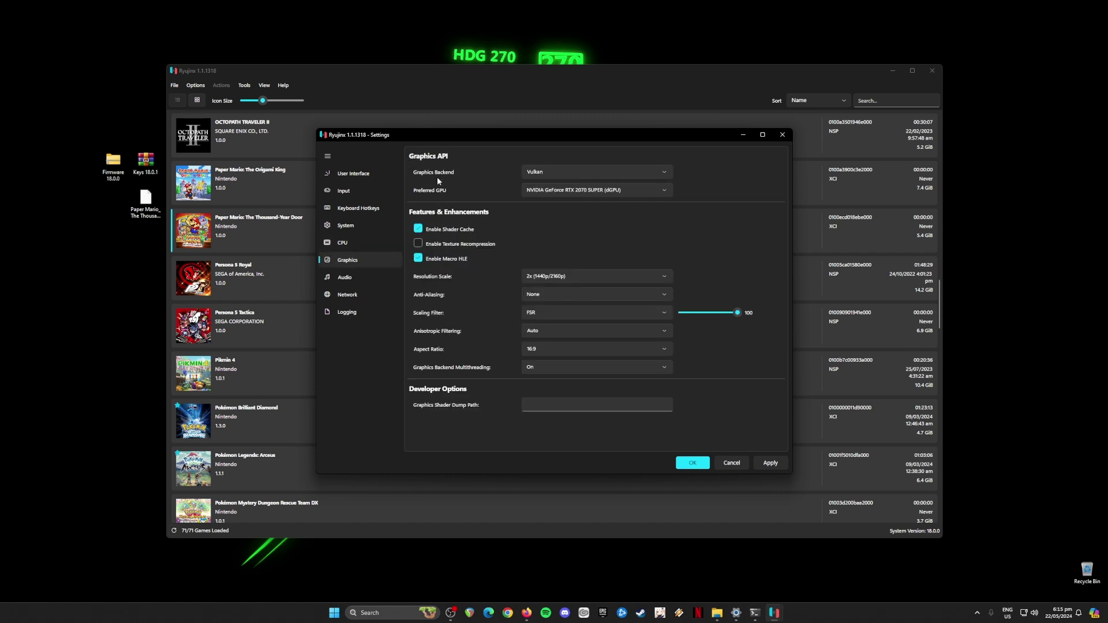
pyautogui.moveTo(549, 176)
pyautogui.moveTo(599, 193)
pyautogui.moveTo(645, 280)
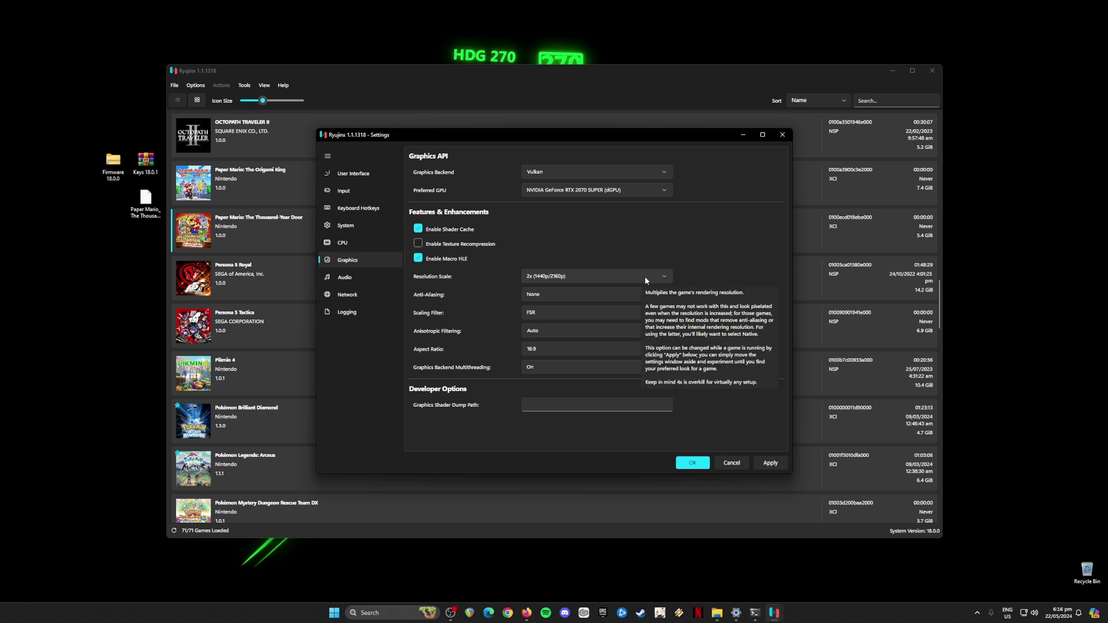
pyautogui.click(645, 278)
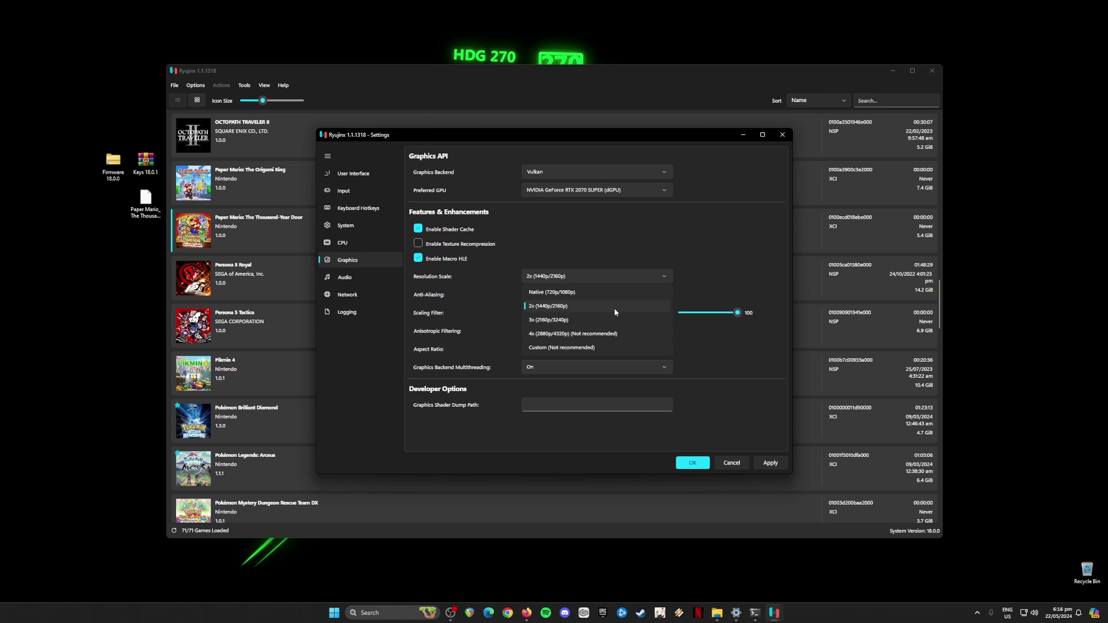
pyautogui.click(718, 282)
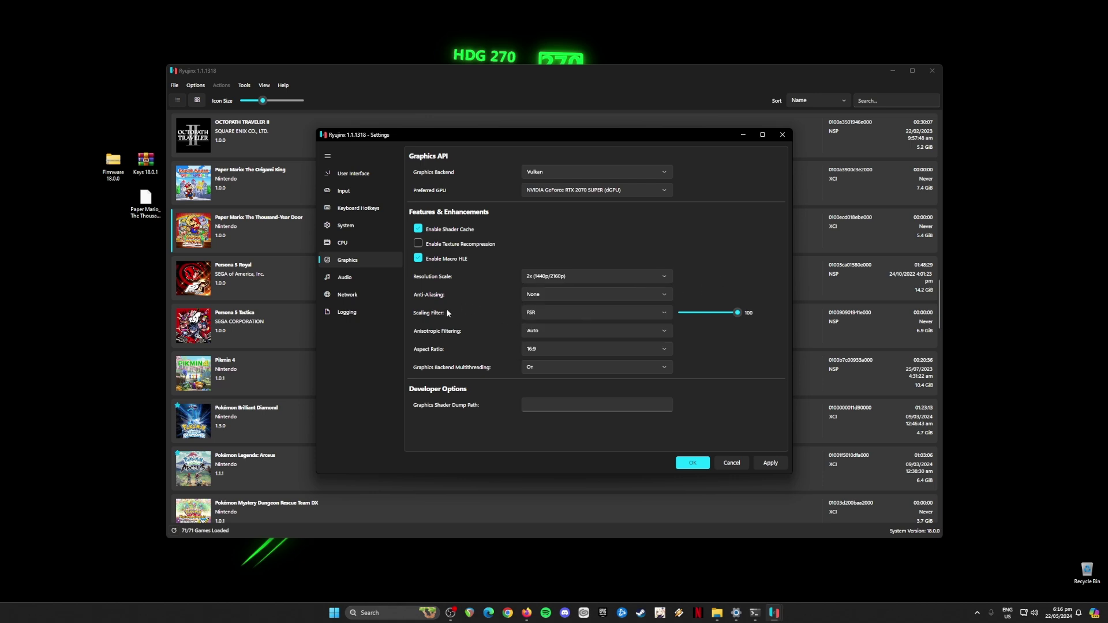
# Check the audio and network settings, and confirm the settings to close them
pyautogui.click(351, 278)
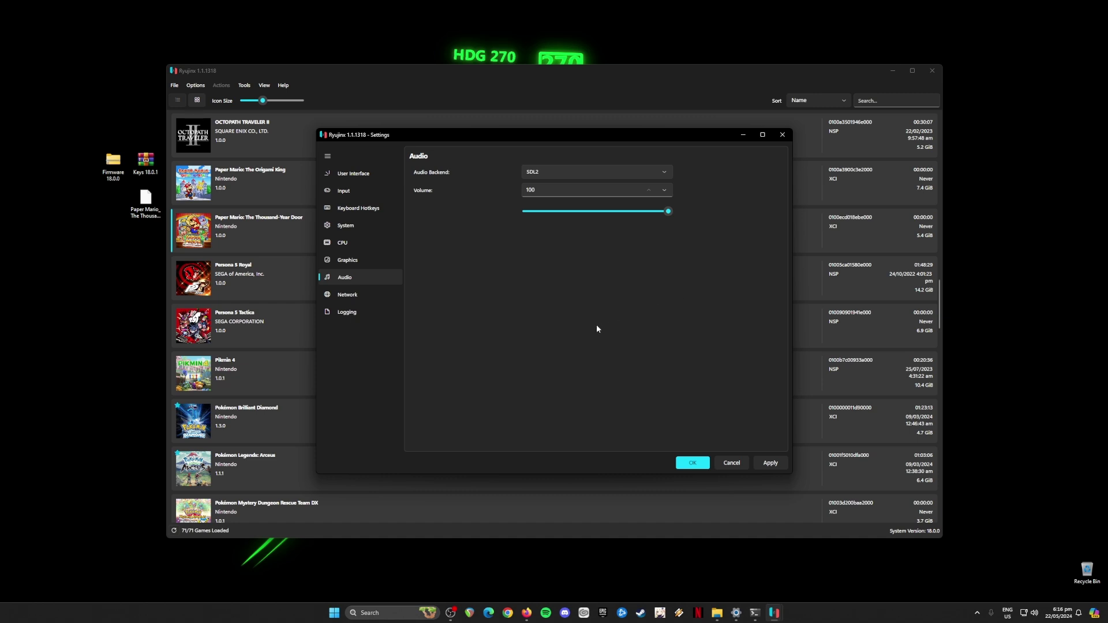
pyautogui.click(363, 294)
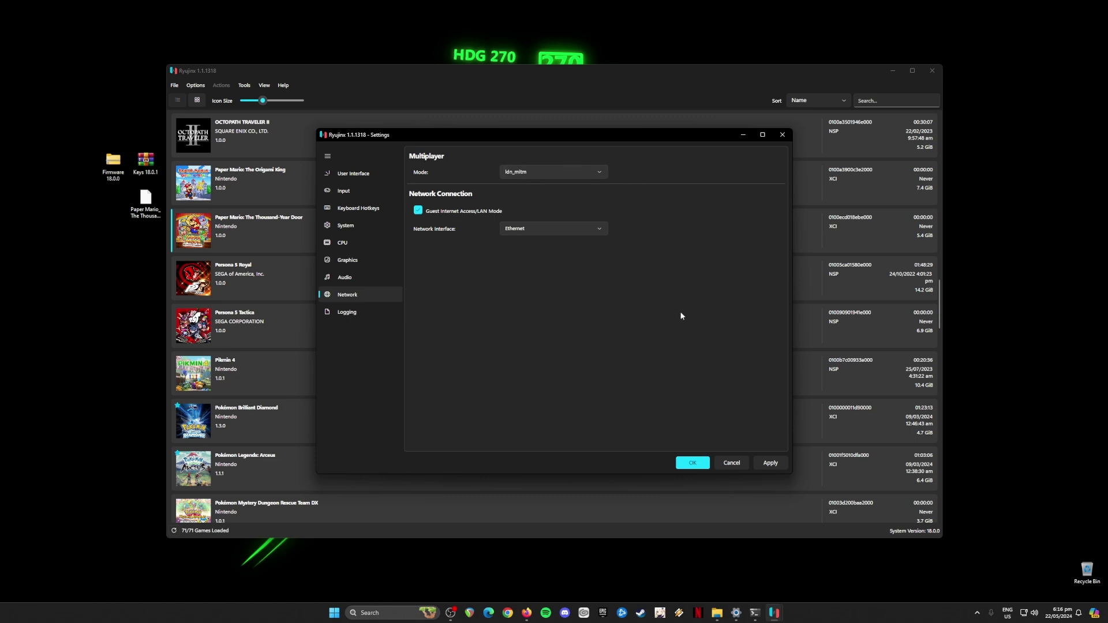
pyautogui.click(695, 462)
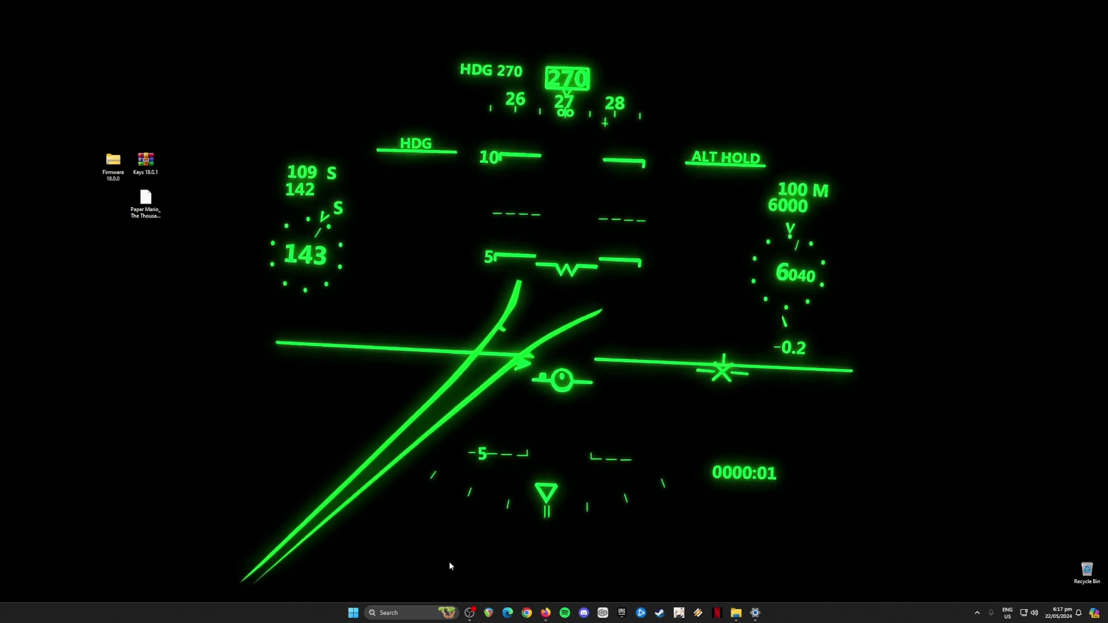
# Search Windows for Ryujinx and start the emulator
pyautogui.click(407, 612)
pyautogui.write('ryu')
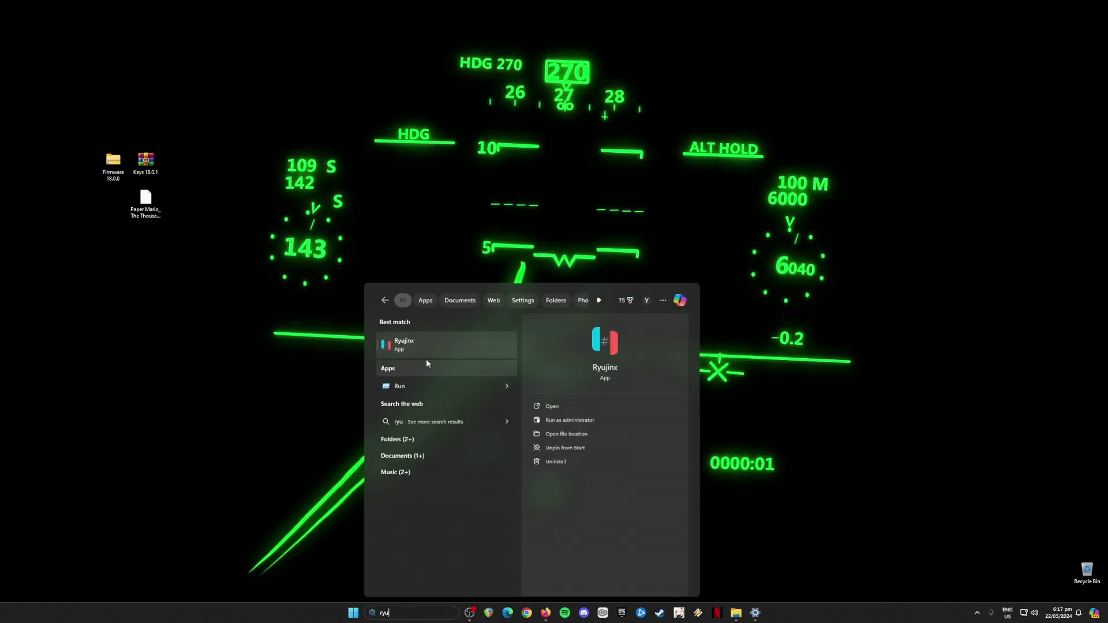
pyautogui.click(426, 358)
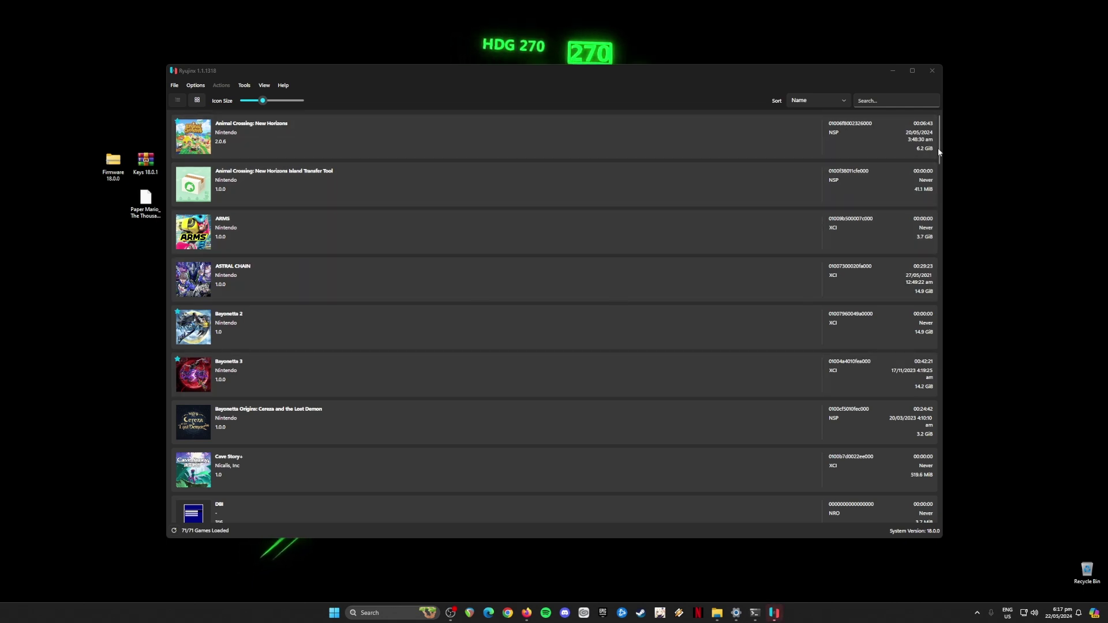
# Launch Paper Mario: The Thousand-Year Door from the game list and minimize the emulator window
pyautogui.moveTo(939, 152); pyautogui.dragTo(930, 325)
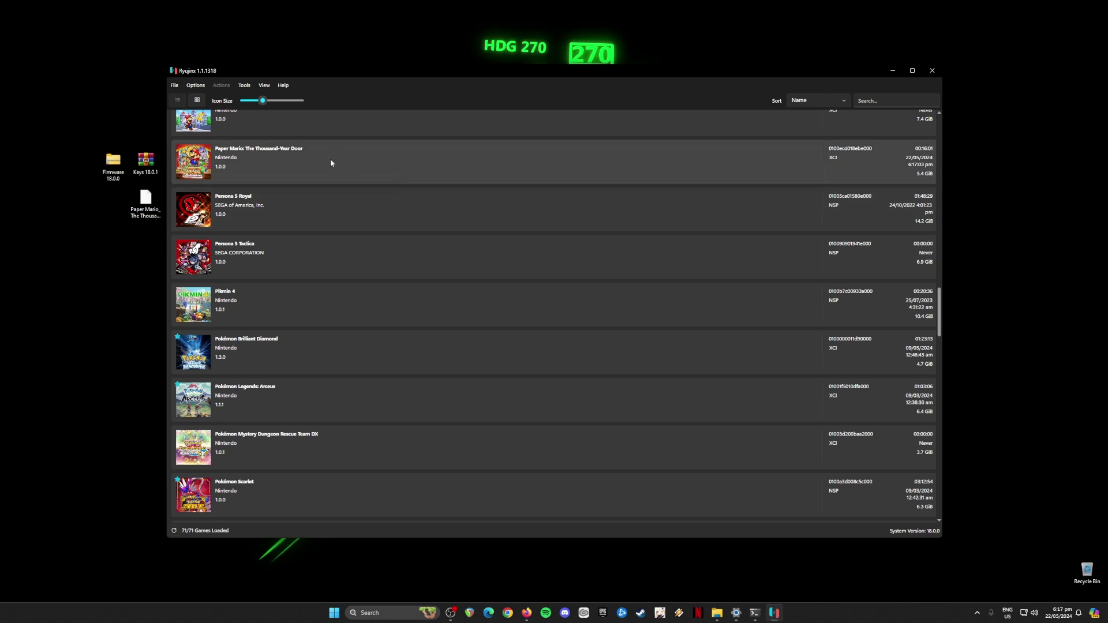
pyautogui.doubleClick(411, 173)
pyautogui.click(895, 74)
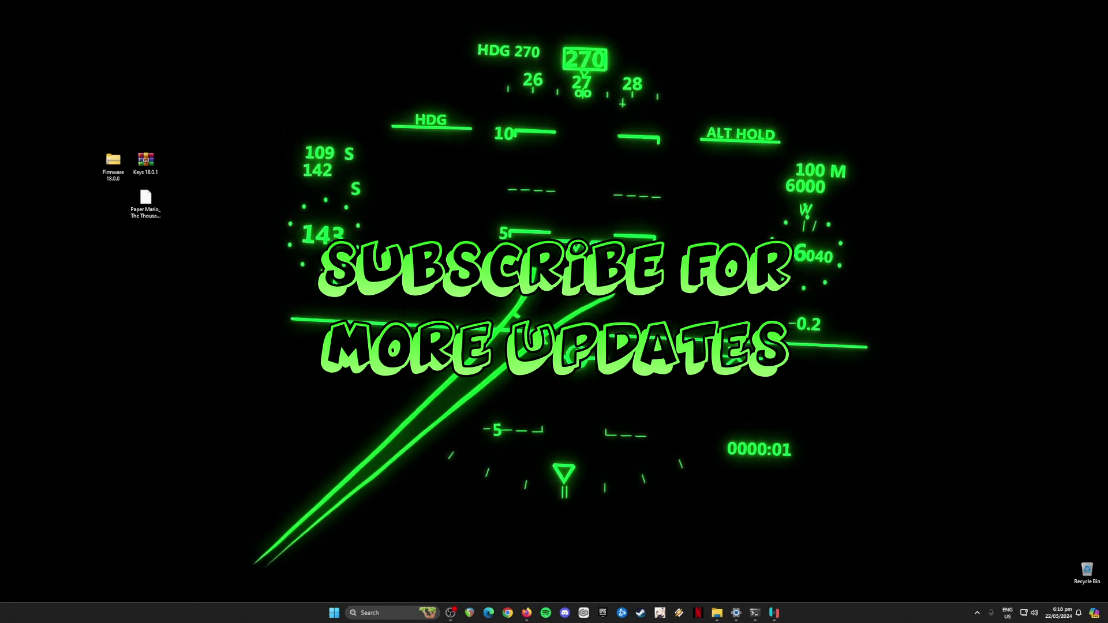
pyautogui.moveTo(239, 114); pyautogui.dragTo(79, 344)
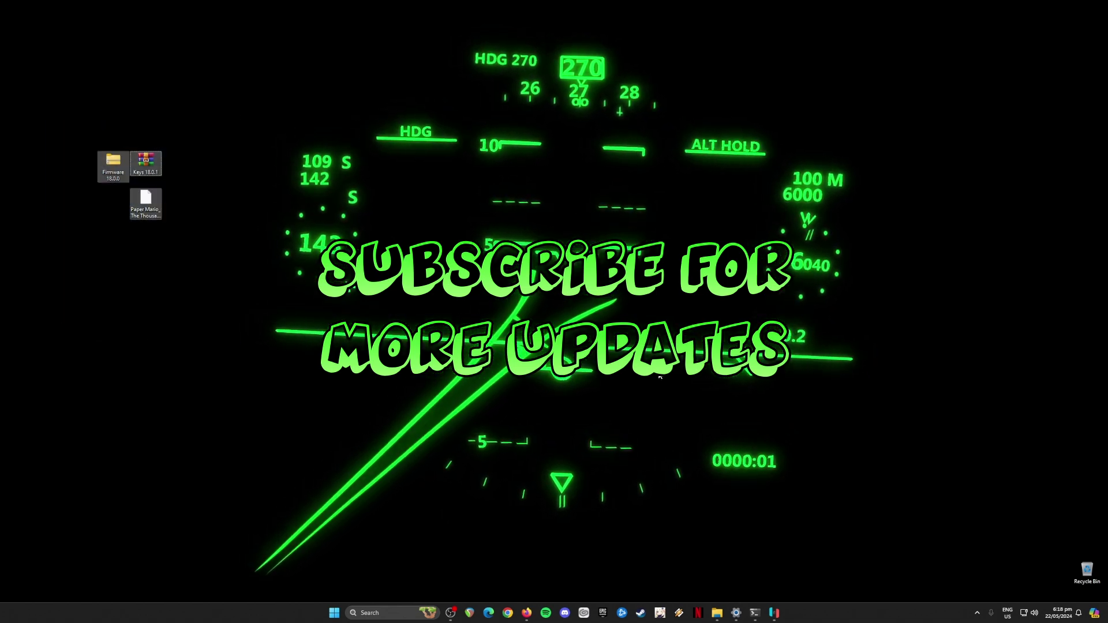